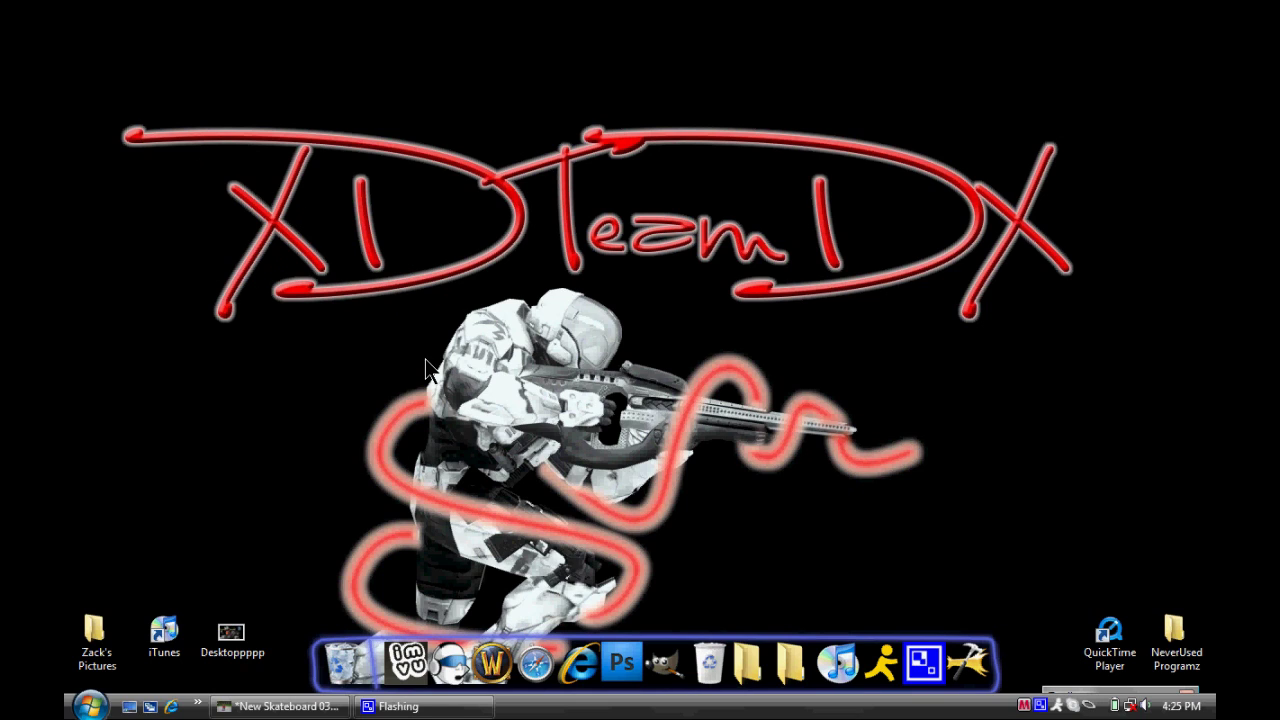
Step: Bring the Toolbox back into view, switch to the skateboard photo in GIMP, and place the Toolbox beside the image
{"action": "left_click", "coordinate": [1130, 703]}
{"action": "left_click_drag", "start_coordinate": [1100, 14], "coordinate": [1157, 687]}
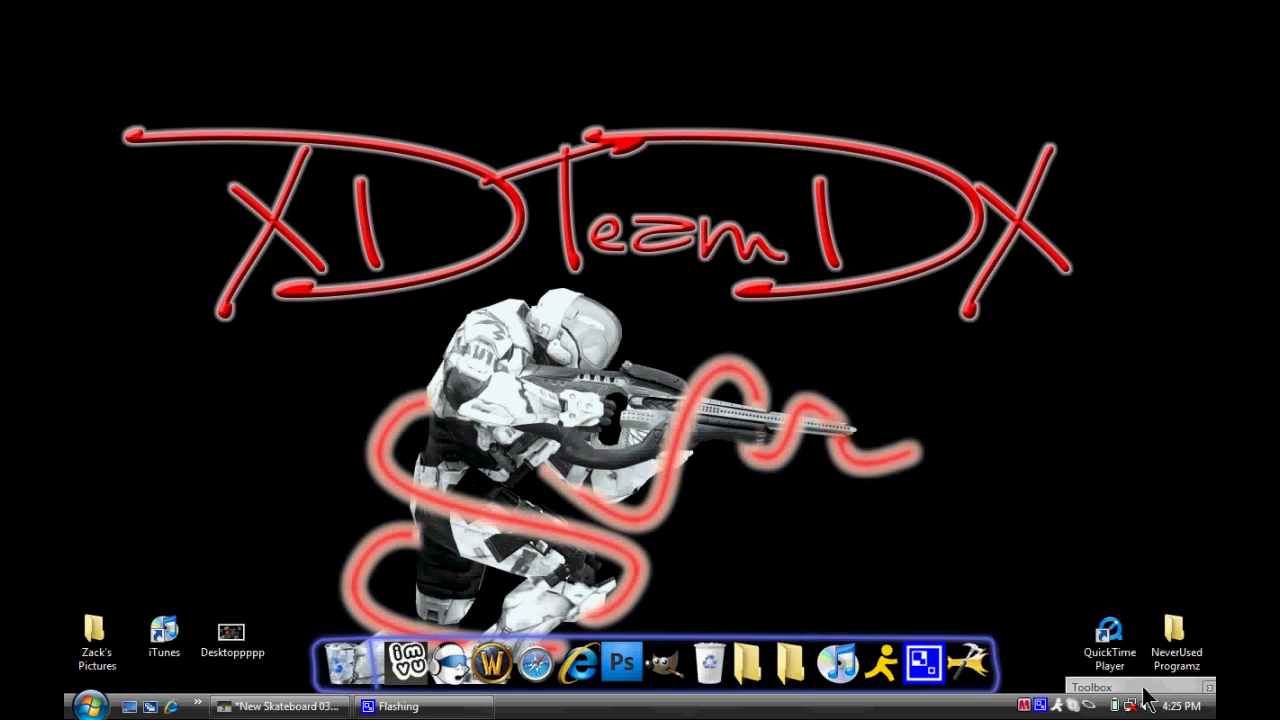
{"action": "left_click_drag", "start_coordinate": [1143, 687], "coordinate": [1118, 26]}
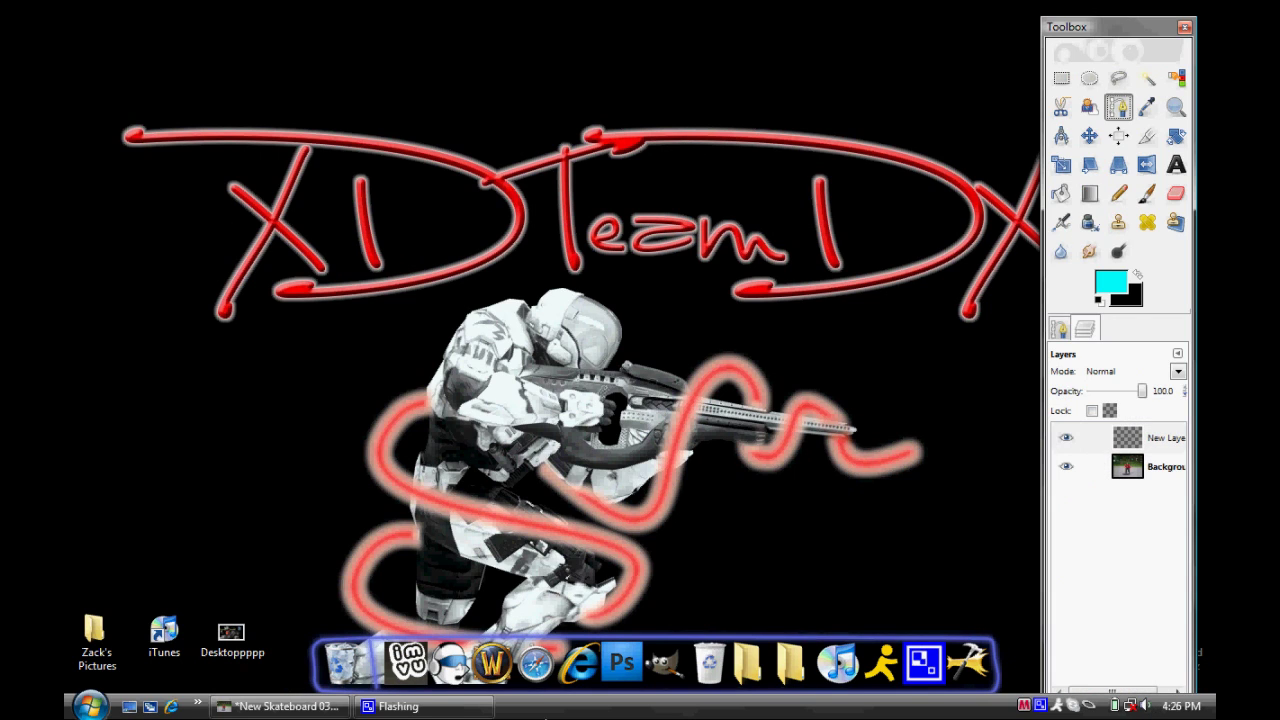
{"action": "left_click", "coordinate": [280, 706]}
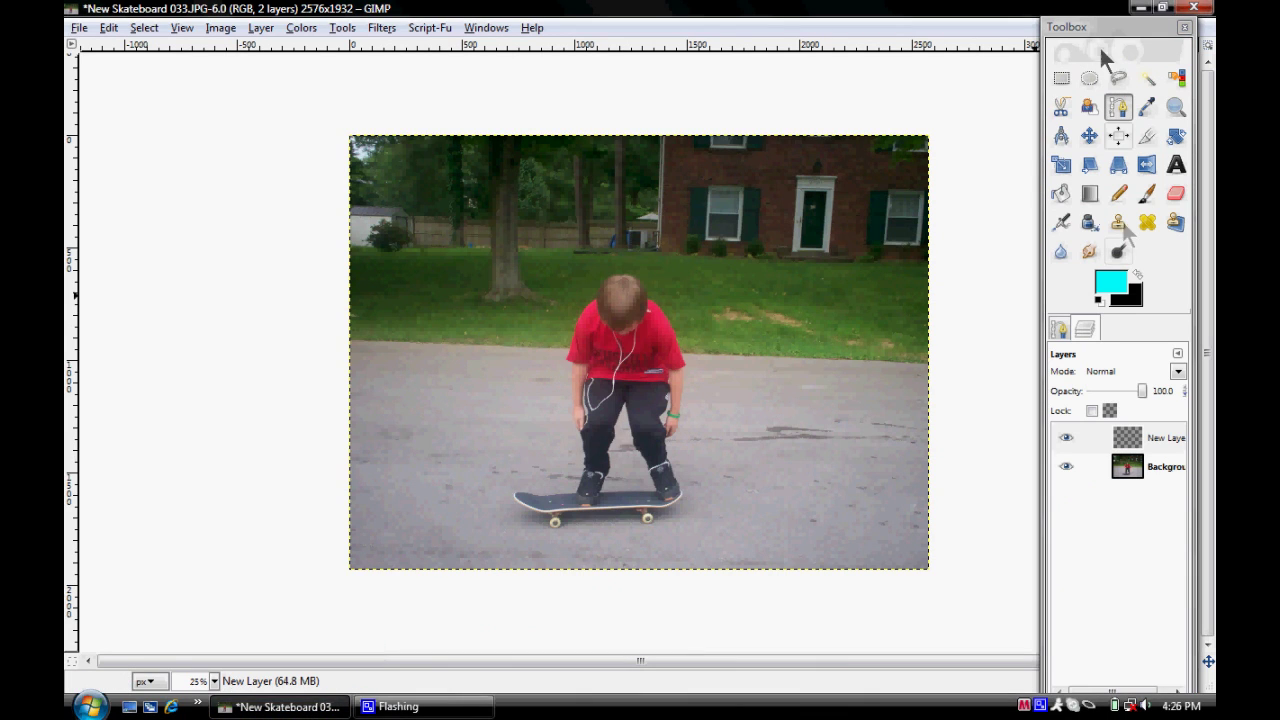
{"action": "left_click_drag", "start_coordinate": [1124, 30], "coordinate": [1140, 22]}
Step: Make the transparent New Layer above the background photo active and activate the Paintbrush with its options shown
{"action": "left_click", "coordinate": [1140, 426]}
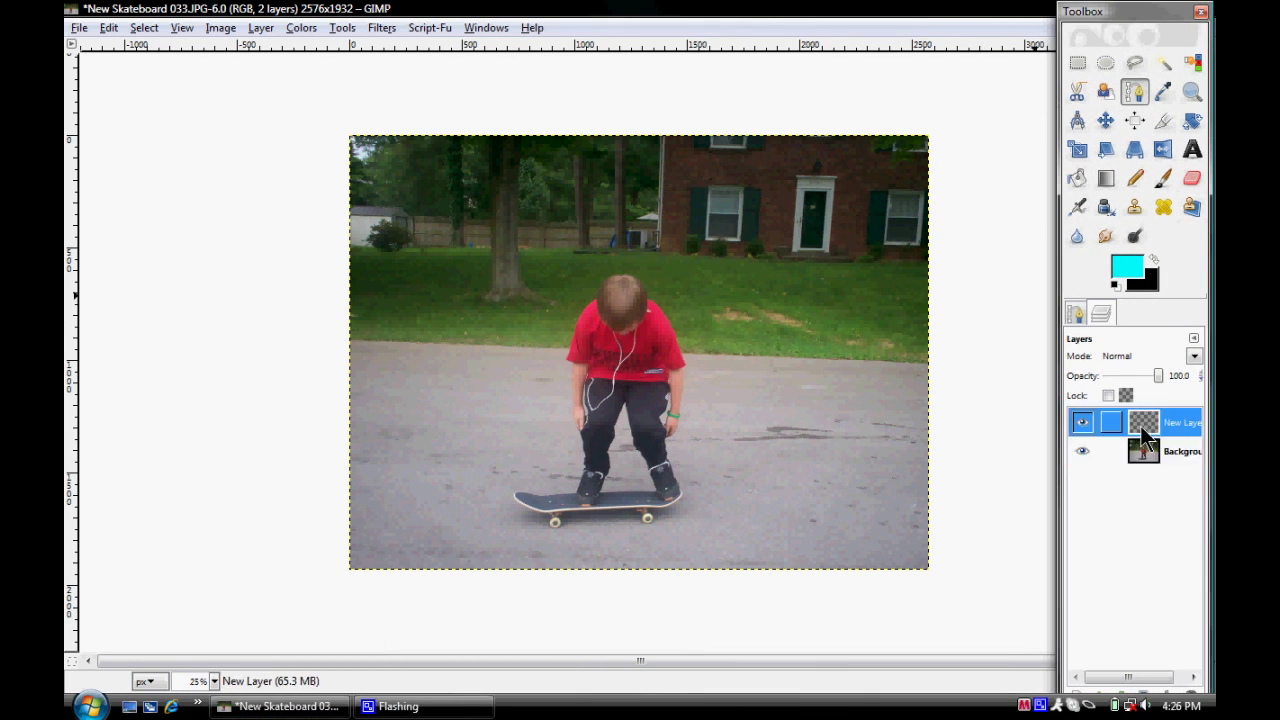
{"action": "left_click", "coordinate": [1163, 455]}
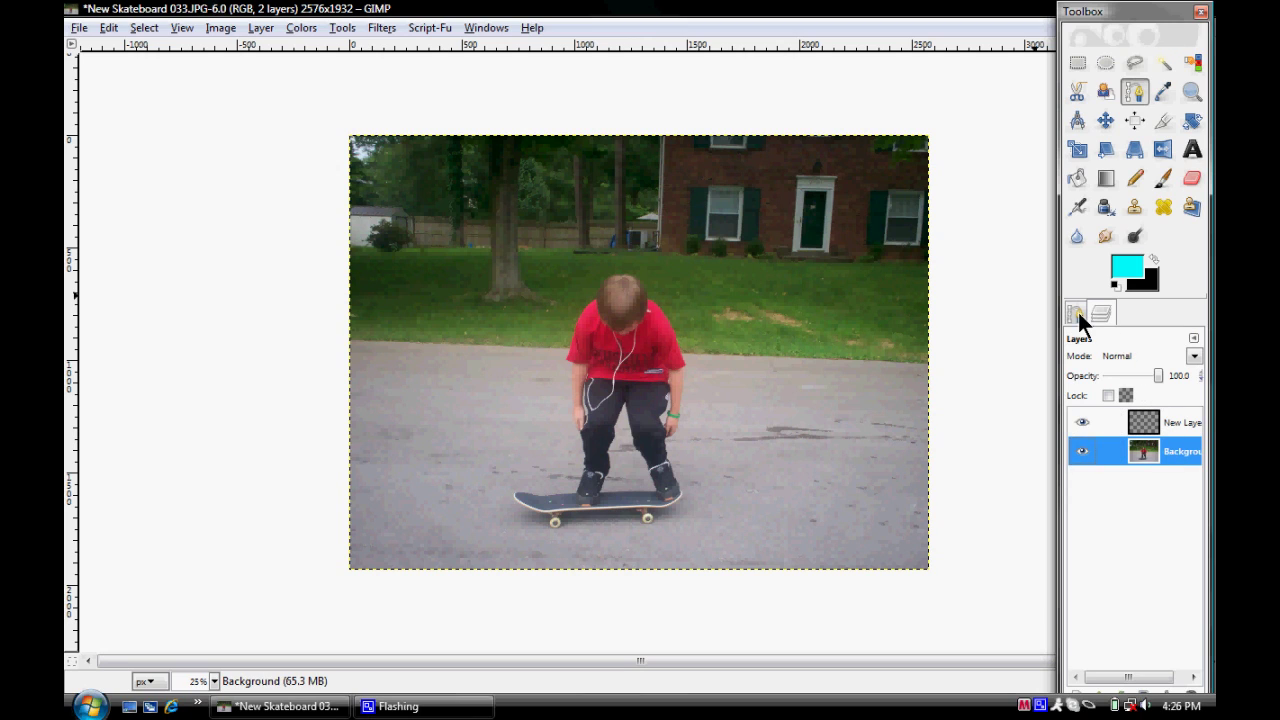
{"action": "left_click", "coordinate": [1160, 426]}
{"action": "left_click_drag", "start_coordinate": [1101, 14], "coordinate": [1095, 2]}
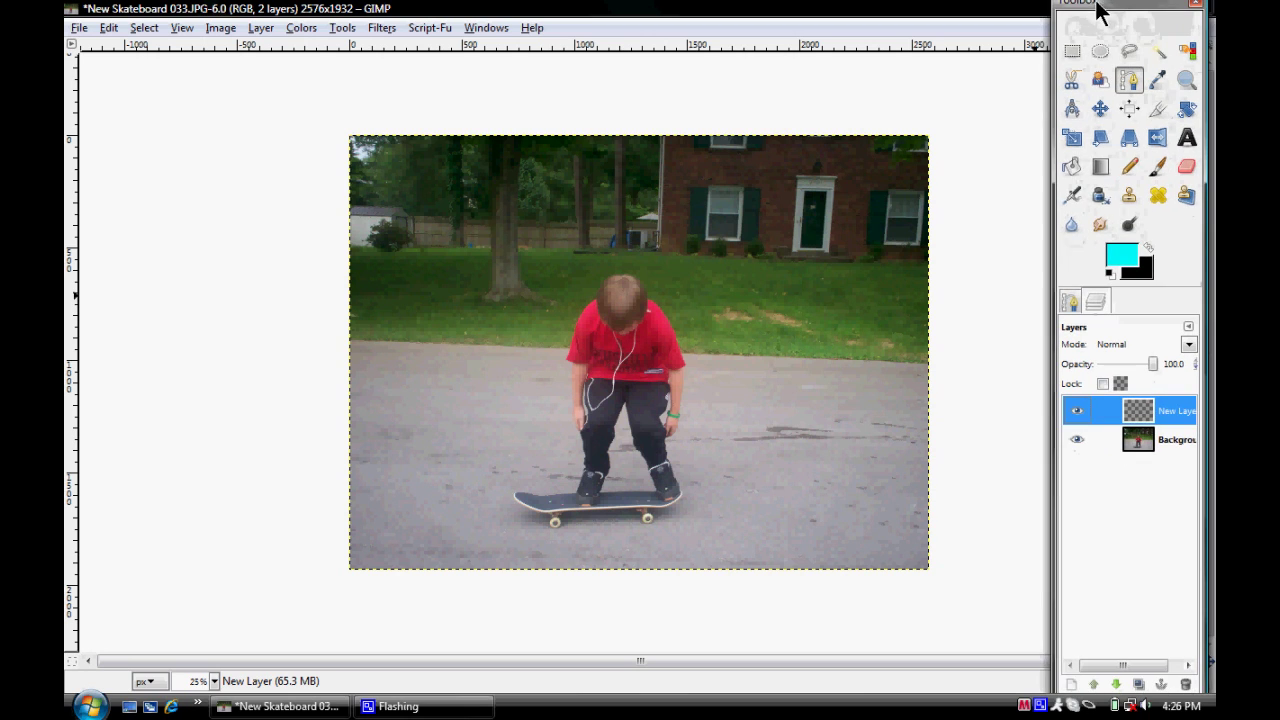
{"action": "left_click", "coordinate": [1163, 441]}
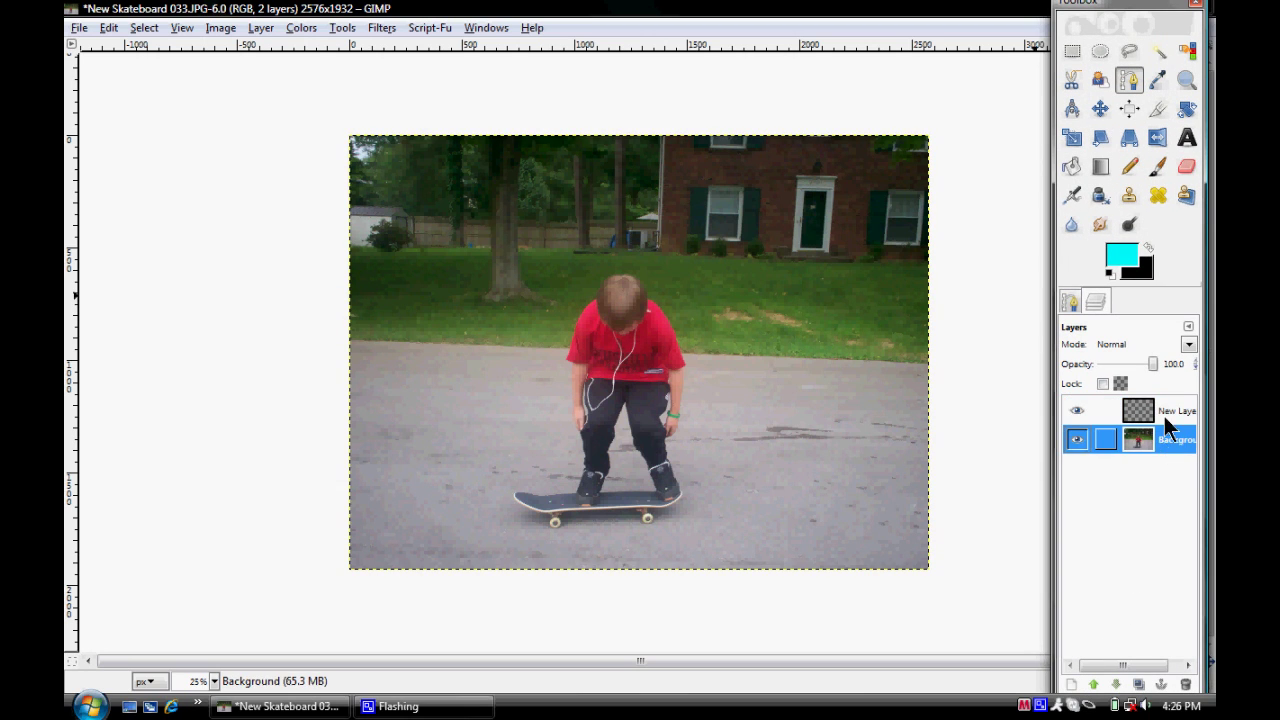
{"action": "left_click", "coordinate": [1165, 415]}
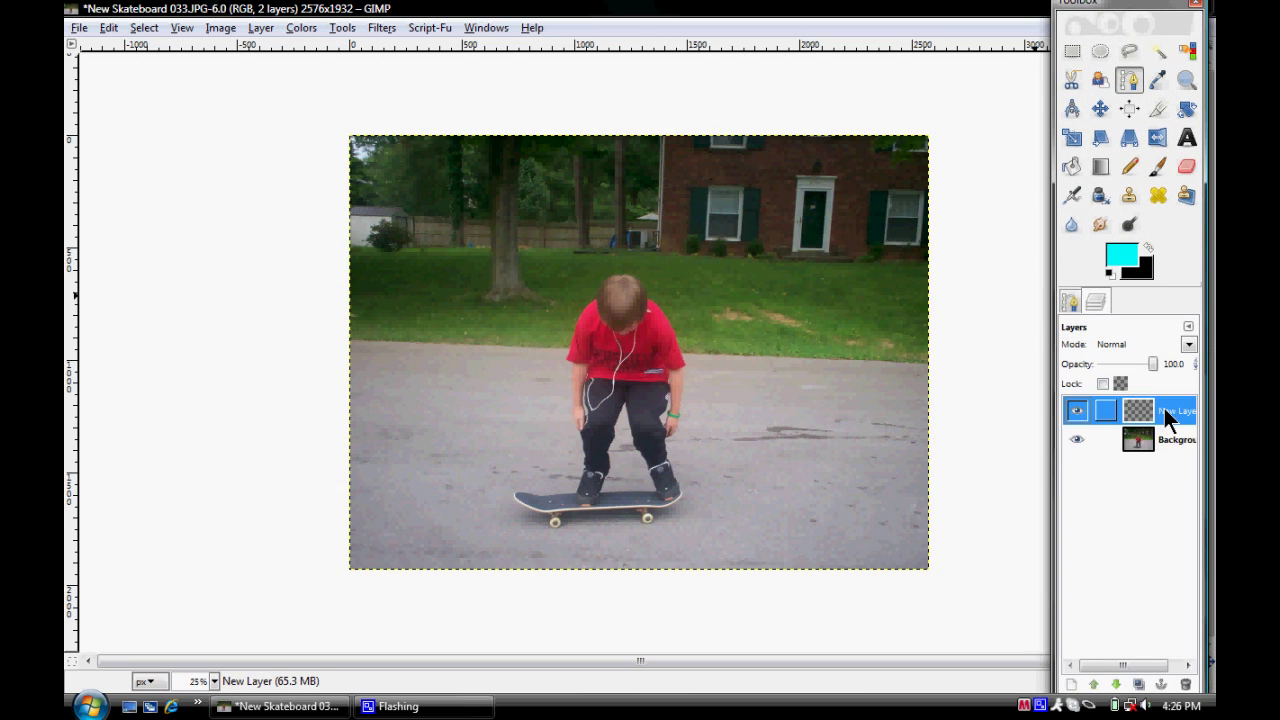
{"action": "left_click", "coordinate": [1074, 298]}
{"action": "left_click", "coordinate": [1095, 302]}
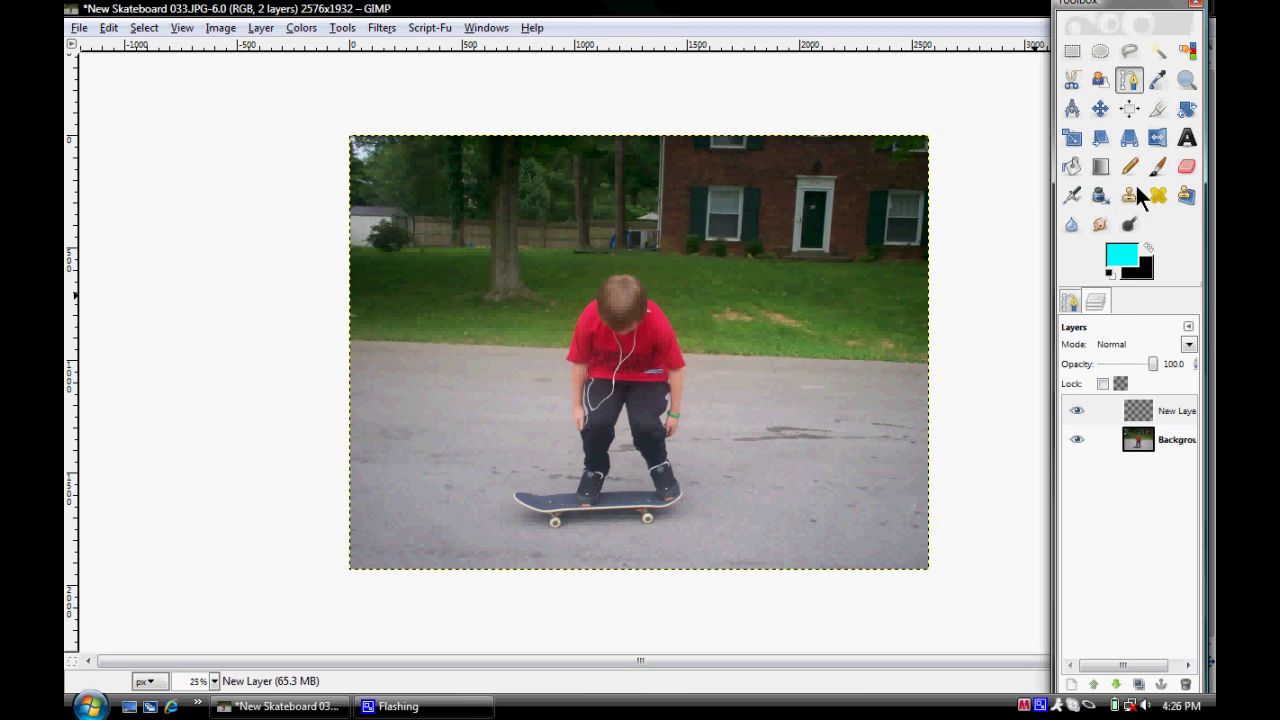
{"action": "left_click", "coordinate": [1157, 166]}
{"action": "left_click", "coordinate": [1072, 302]}
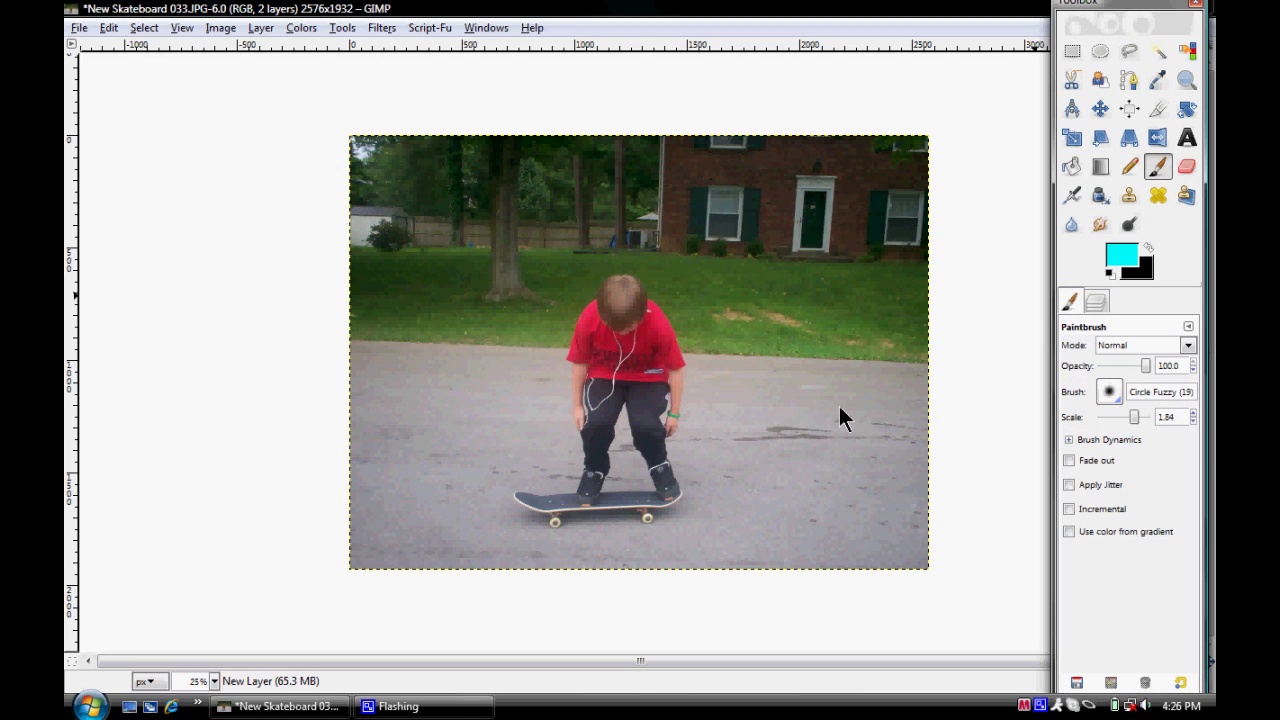
Step: Try cyan strokes across the photo with the textured bash_set11 brush, and undo them
{"action": "left_click", "coordinate": [1108, 392]}
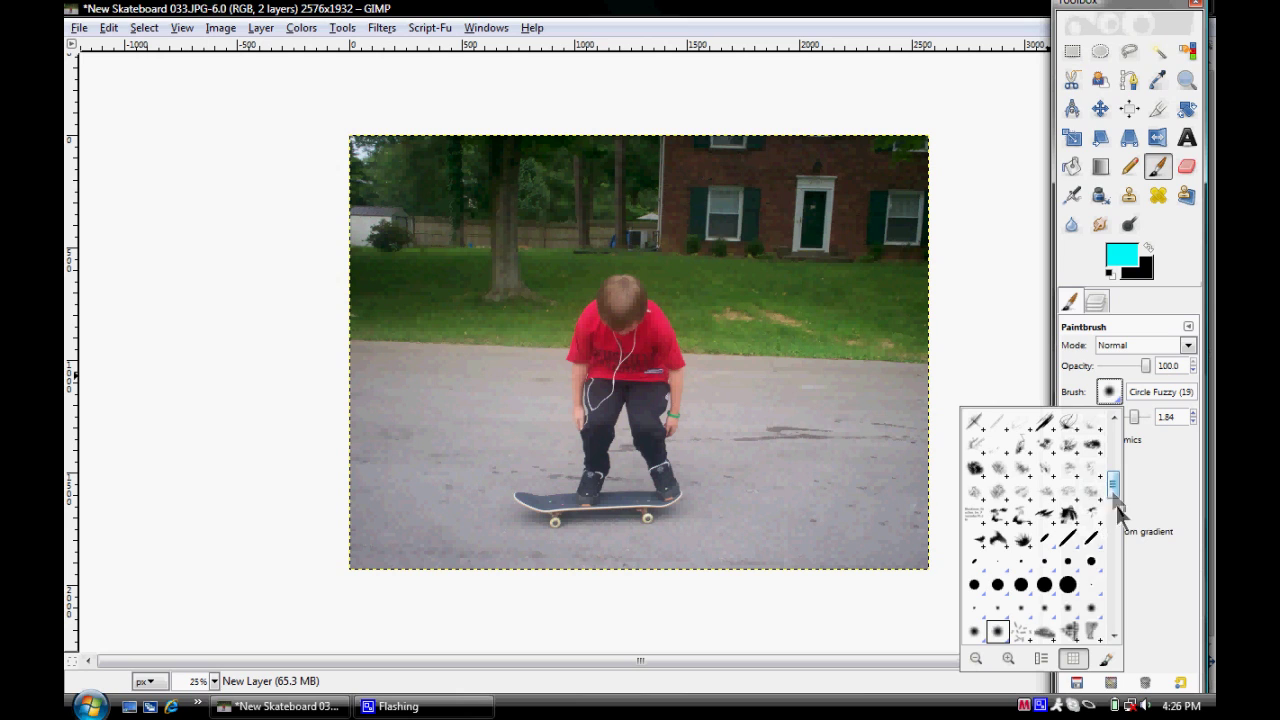
{"action": "left_click", "coordinate": [1064, 456]}
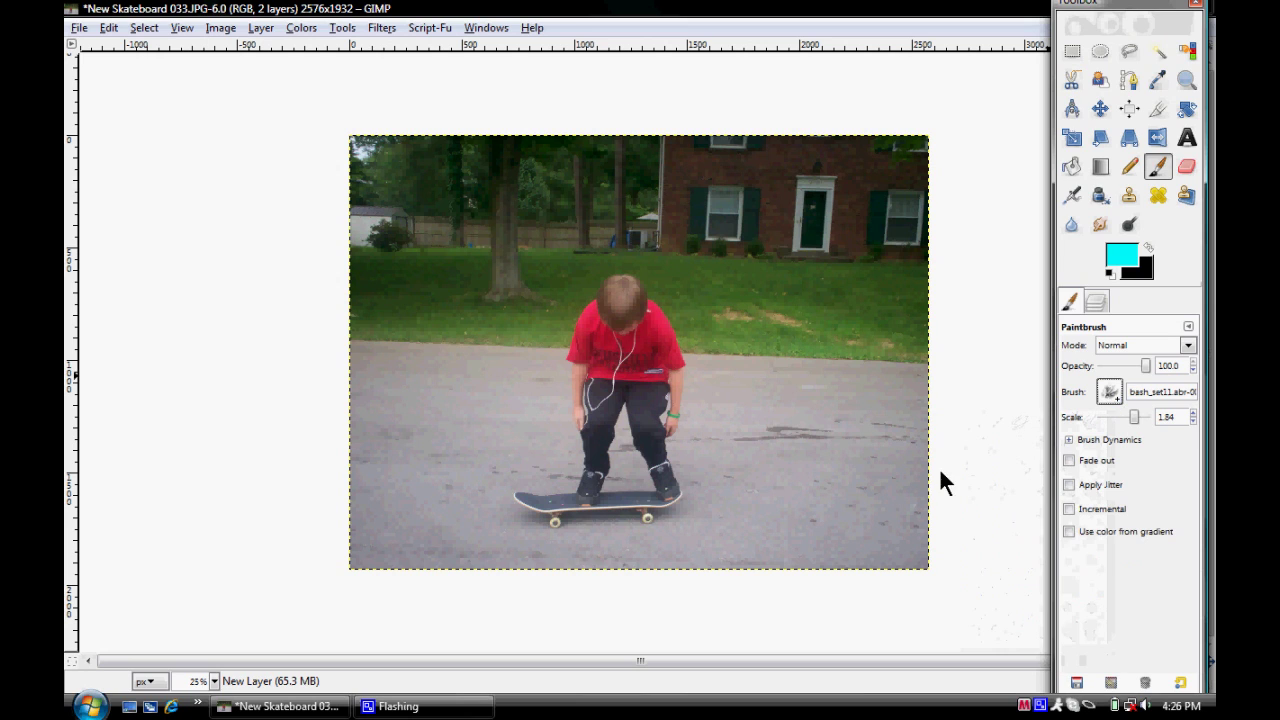
{"action": "left_click", "coordinate": [853, 437]}
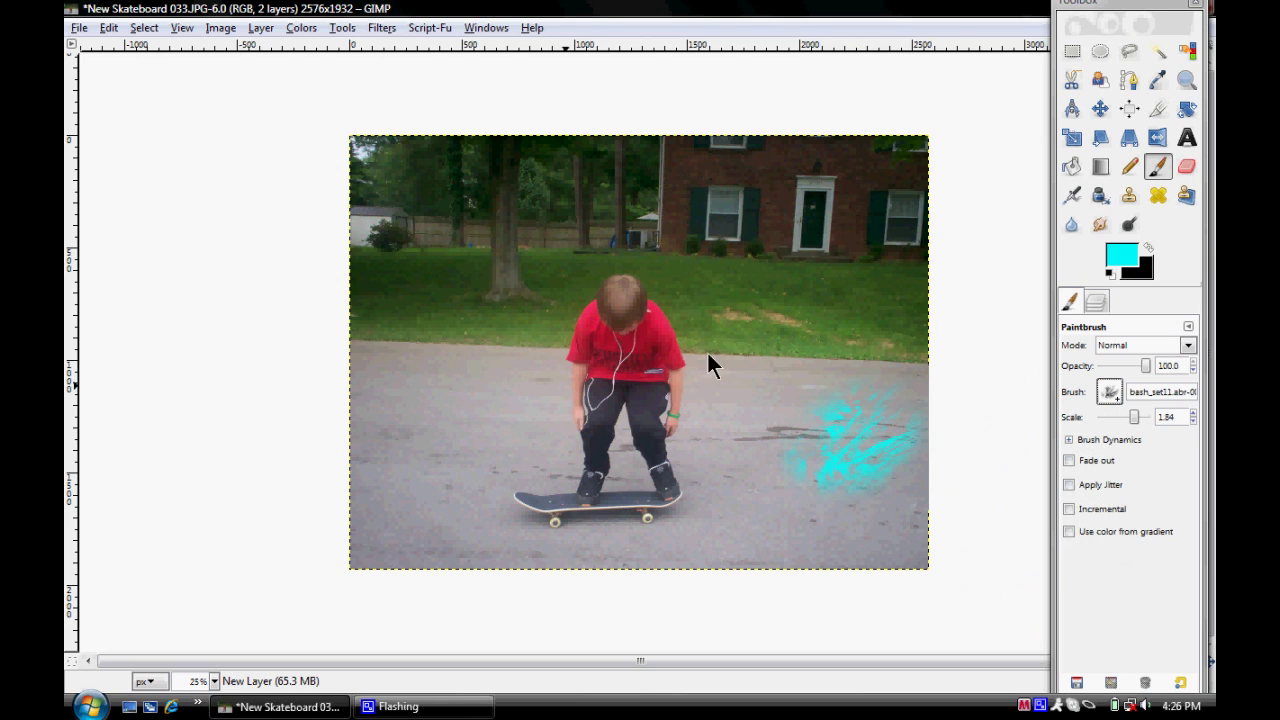
{"action": "mouse_move", "coordinate": [707, 365]}
{"action": "left_mouse_down"}
{"action": "mouse_move", "coordinate": [826, 460]}
{"action": "mouse_move", "coordinate": [851, 451]}
{"action": "left_mouse_up"}
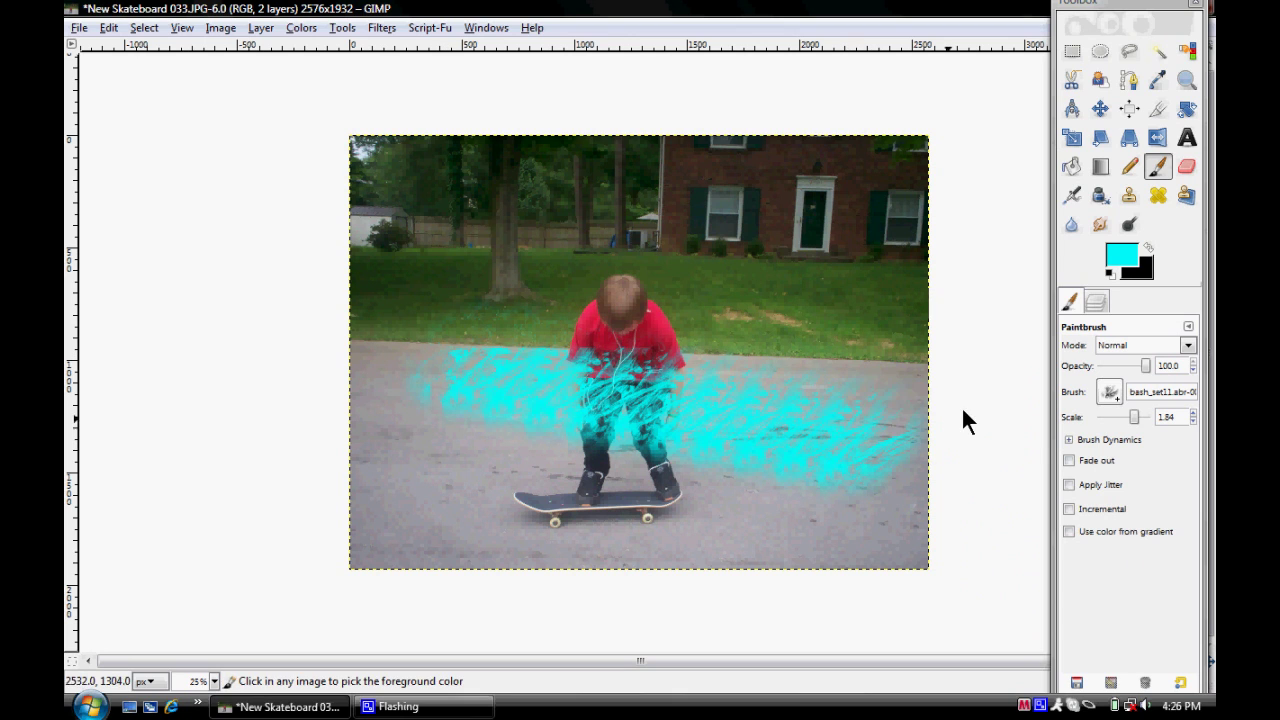
{"action": "key", "text": "ctrl+z"}
{"action": "key", "text": "ctrl+z"}
{"action": "key", "text": "ctrl+z"}
Step: Set the Paintbrush to the Circle Fuzzy (19) brush at scale 4.29, trying cyan strokes on the photo and undoing them
{"action": "left_click", "coordinate": [1116, 394]}
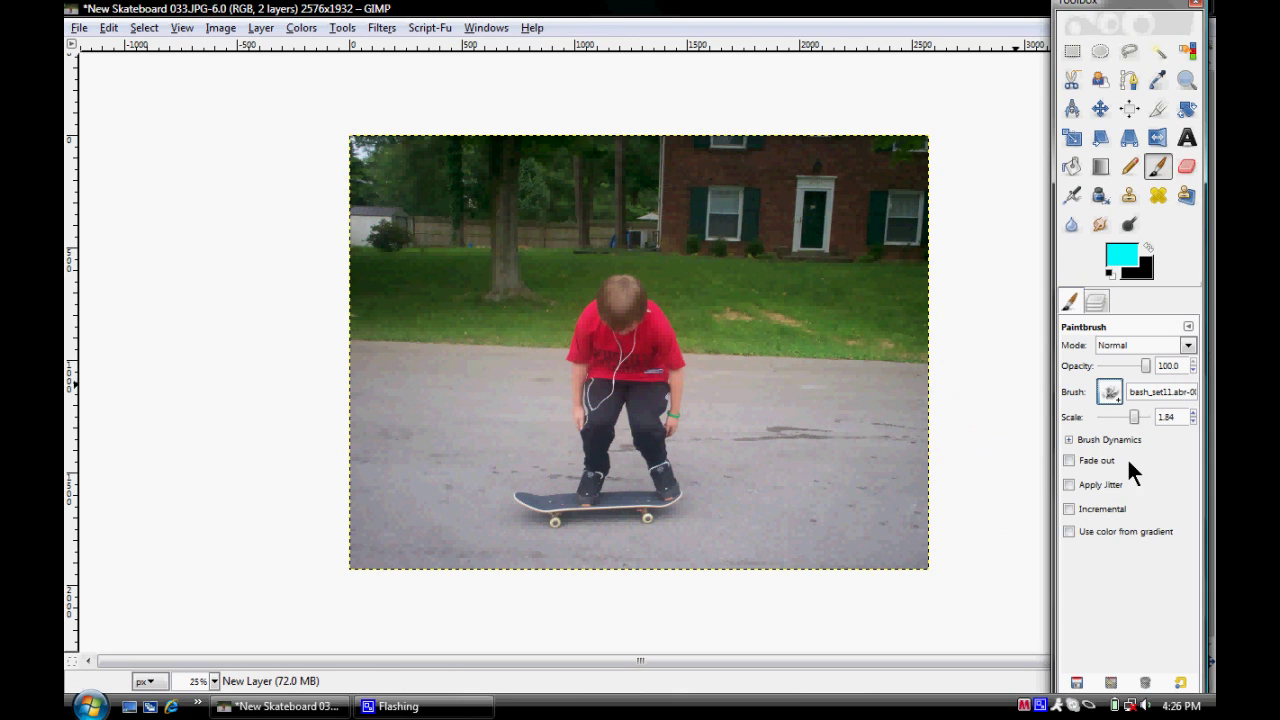
{"action": "left_click_drag", "start_coordinate": [1113, 459], "coordinate": [1117, 510]}
{"action": "left_click", "coordinate": [996, 471]}
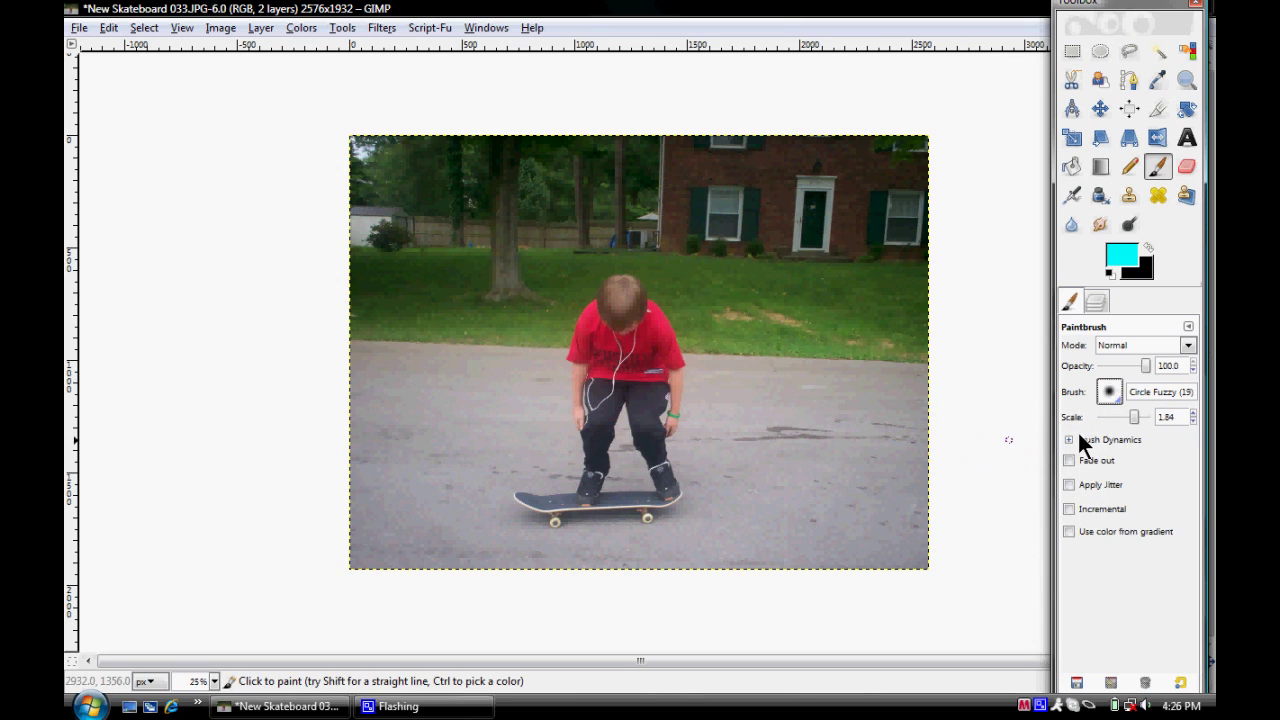
{"action": "left_click_drag", "start_coordinate": [1141, 416], "coordinate": [1144, 416]}
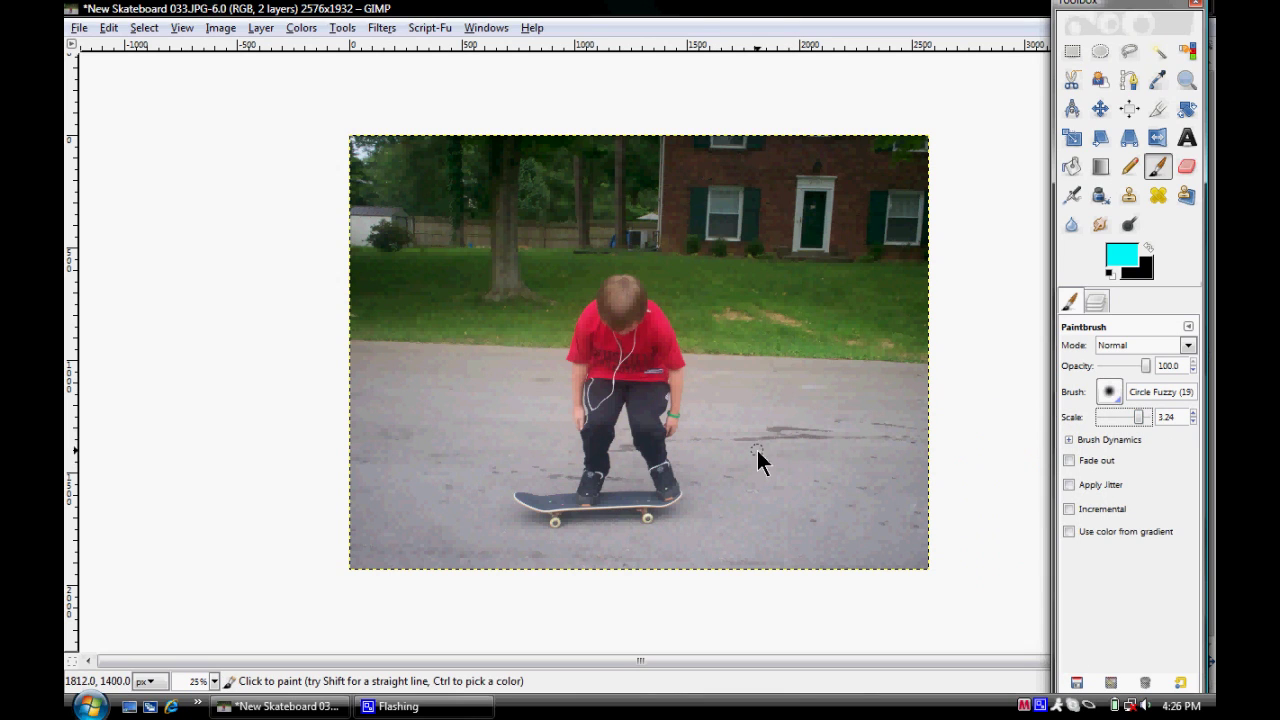
{"action": "left_click_drag", "start_coordinate": [738, 452], "coordinate": [824, 473]}
{"action": "key", "text": "ctrl+z"}
{"action": "left_click", "coordinate": [1139, 411]}
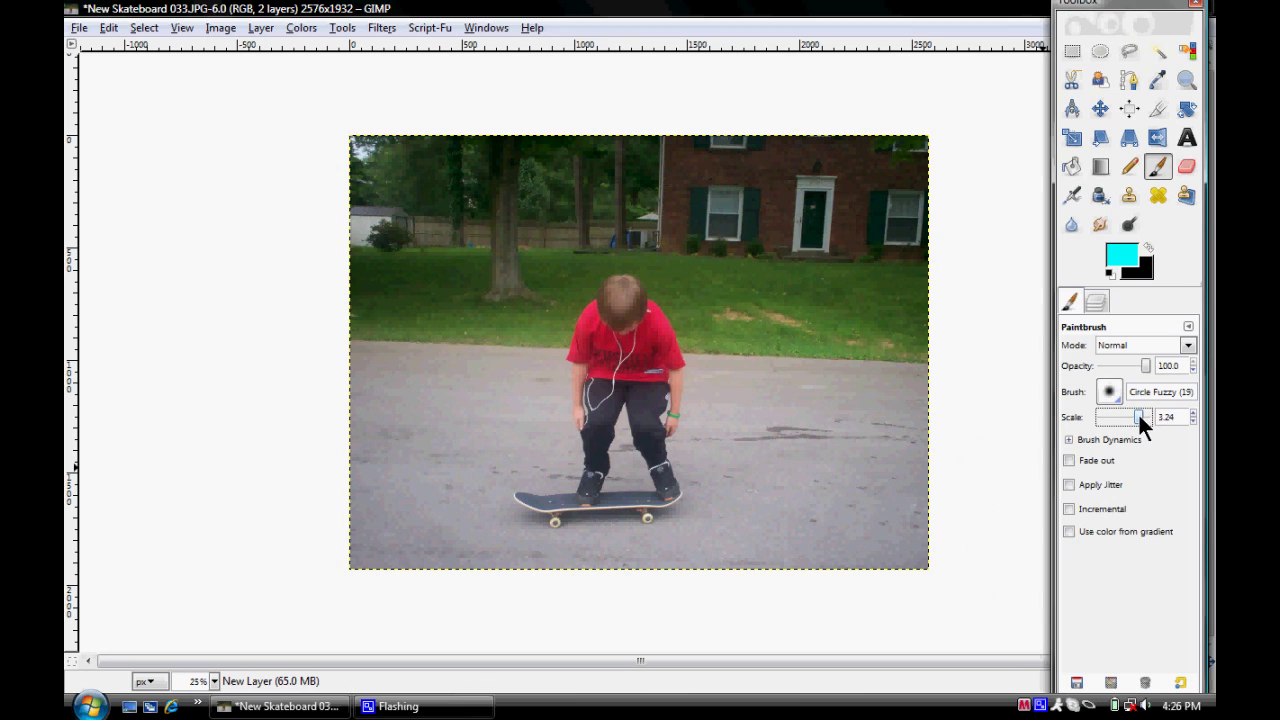
{"action": "mouse_move", "coordinate": [790, 455]}
{"action": "left_mouse_down"}
{"action": "mouse_move", "coordinate": [760, 452]}
{"action": "mouse_move", "coordinate": [820, 506]}
{"action": "left_mouse_up"}
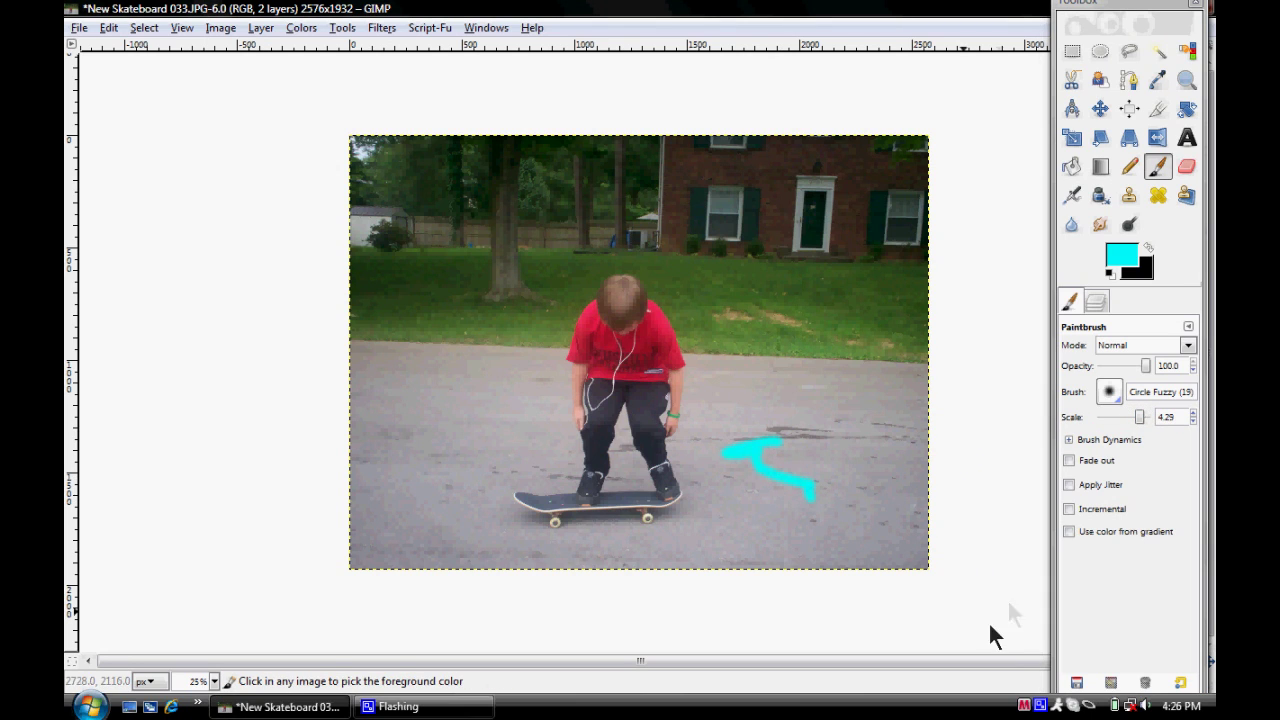
{"action": "key", "text": "ctrl+z"}
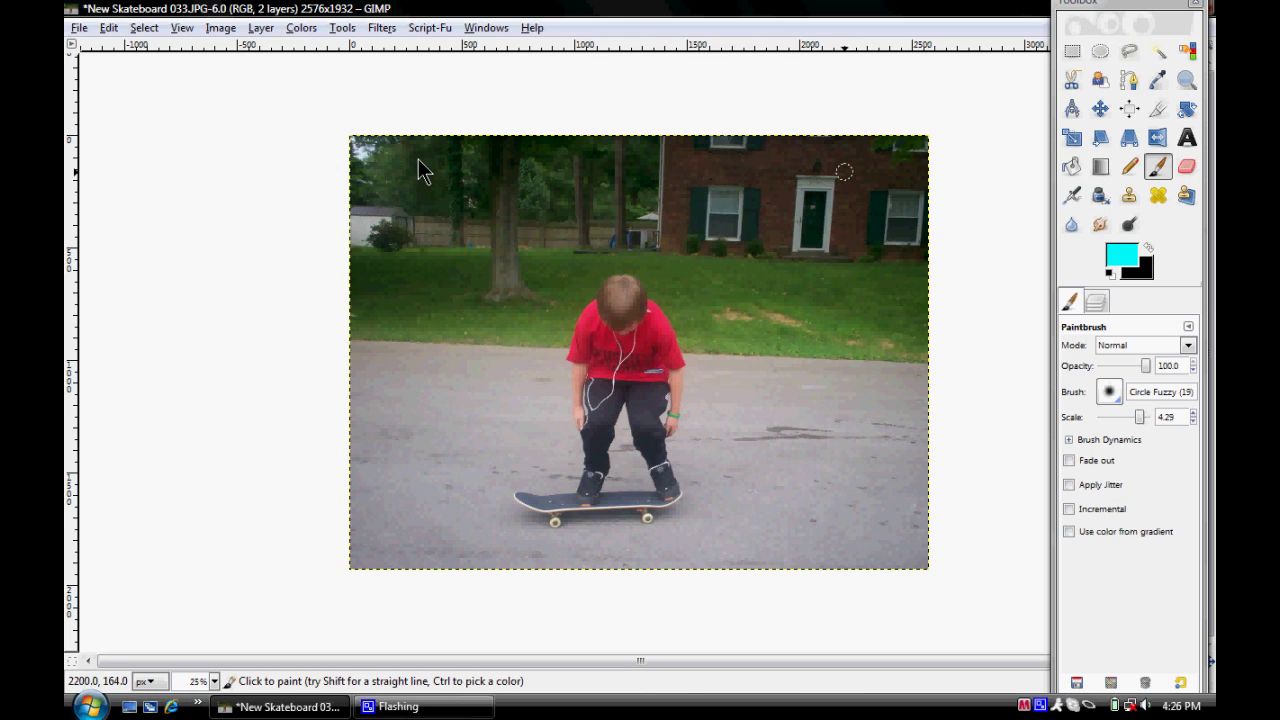
{"action": "left_click_drag", "start_coordinate": [701, 468], "coordinate": [478, 468]}
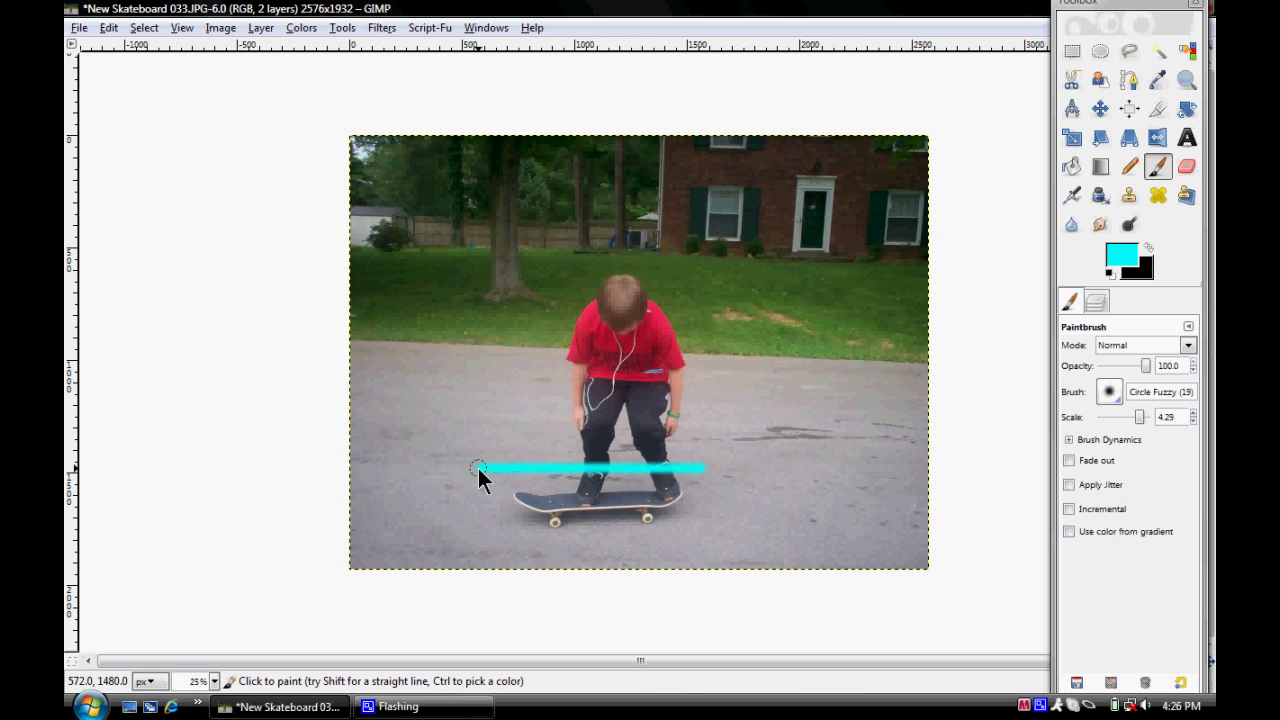
{"action": "key", "text": "ctrl+z"}
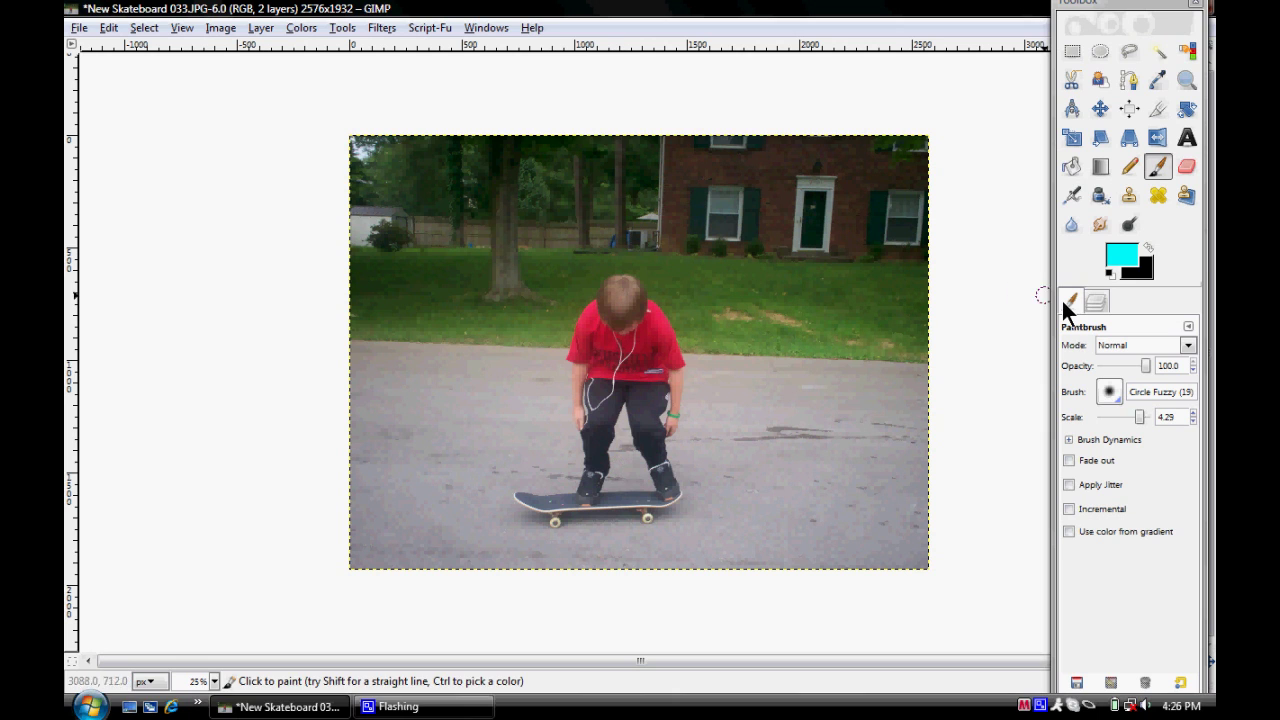
Step: Change the foreground color to blue, test it with strokes across the skater's legs, and undo them
{"action": "left_click", "coordinate": [1119, 251]}
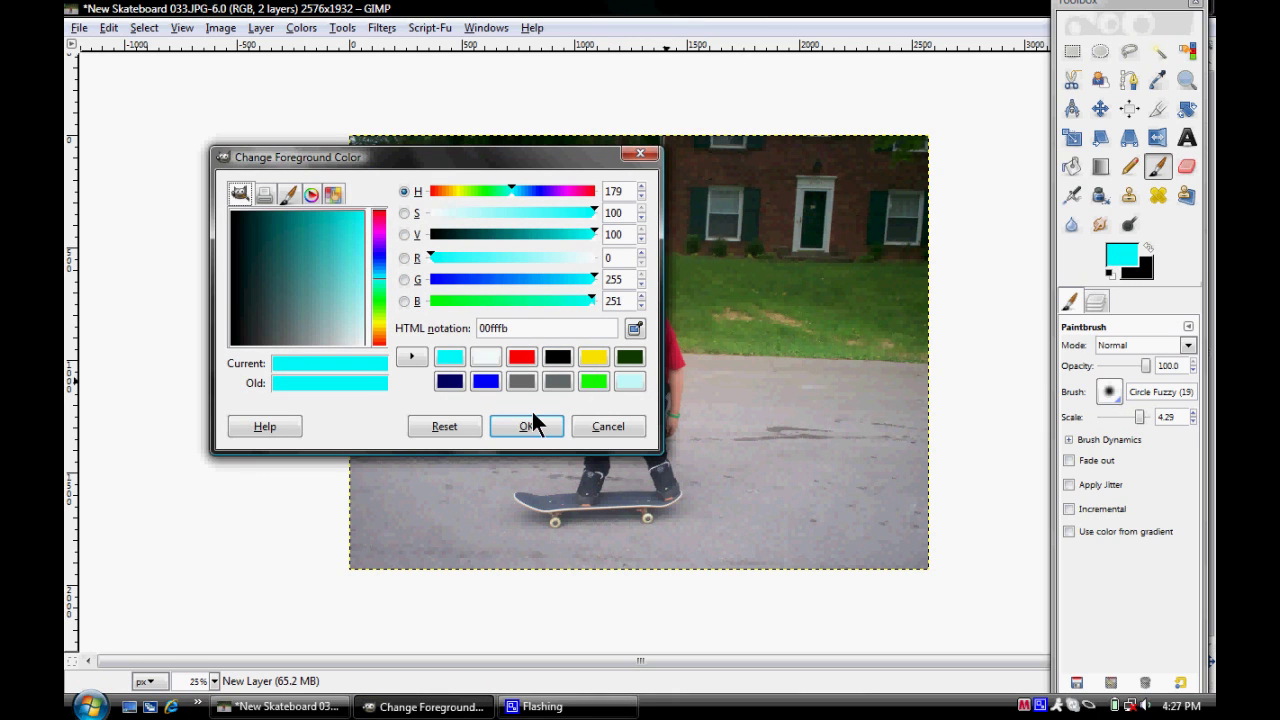
{"action": "left_click", "coordinate": [489, 385]}
{"action": "left_click", "coordinate": [531, 428]}
{"action": "mouse_move", "coordinate": [783, 452]}
{"action": "left_mouse_down"}
{"action": "mouse_move", "coordinate": [445, 429]}
{"action": "mouse_move", "coordinate": [647, 423]}
{"action": "left_mouse_up"}
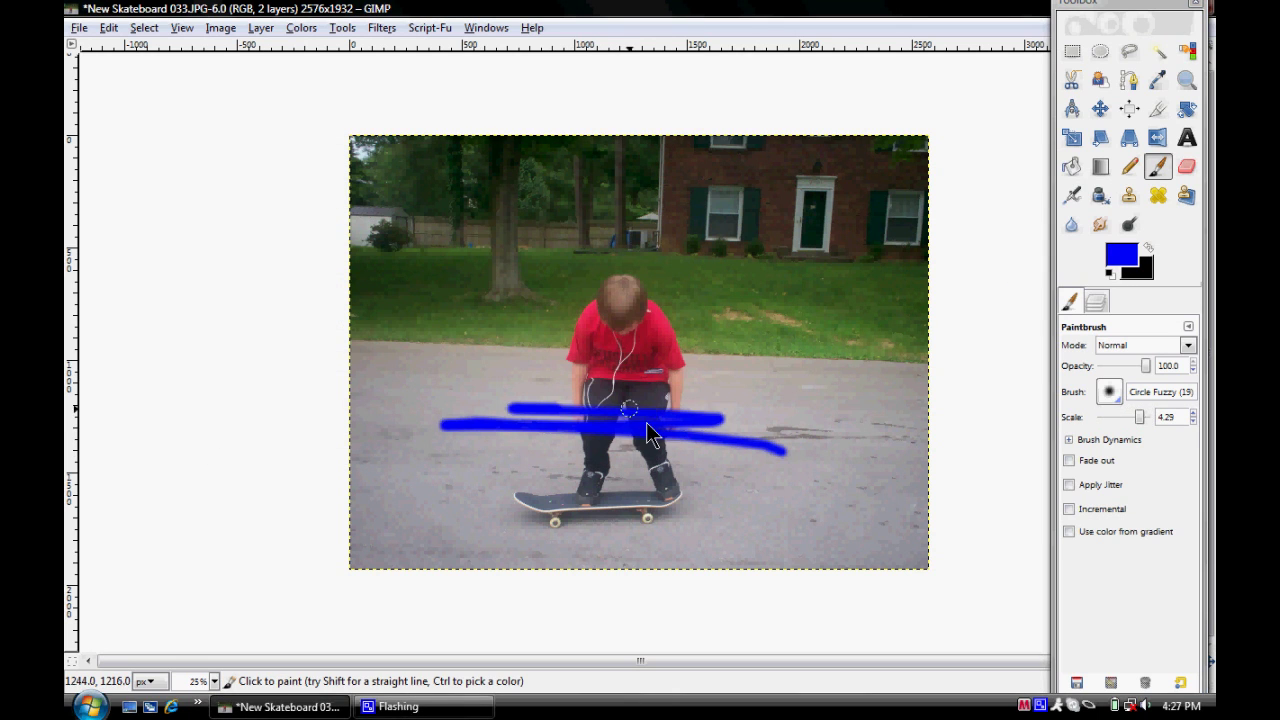
{"action": "key", "text": "ctrl+z"}
Step: Show the layer list again and make New Layer the active layer
{"action": "left_click", "coordinate": [1085, 305]}
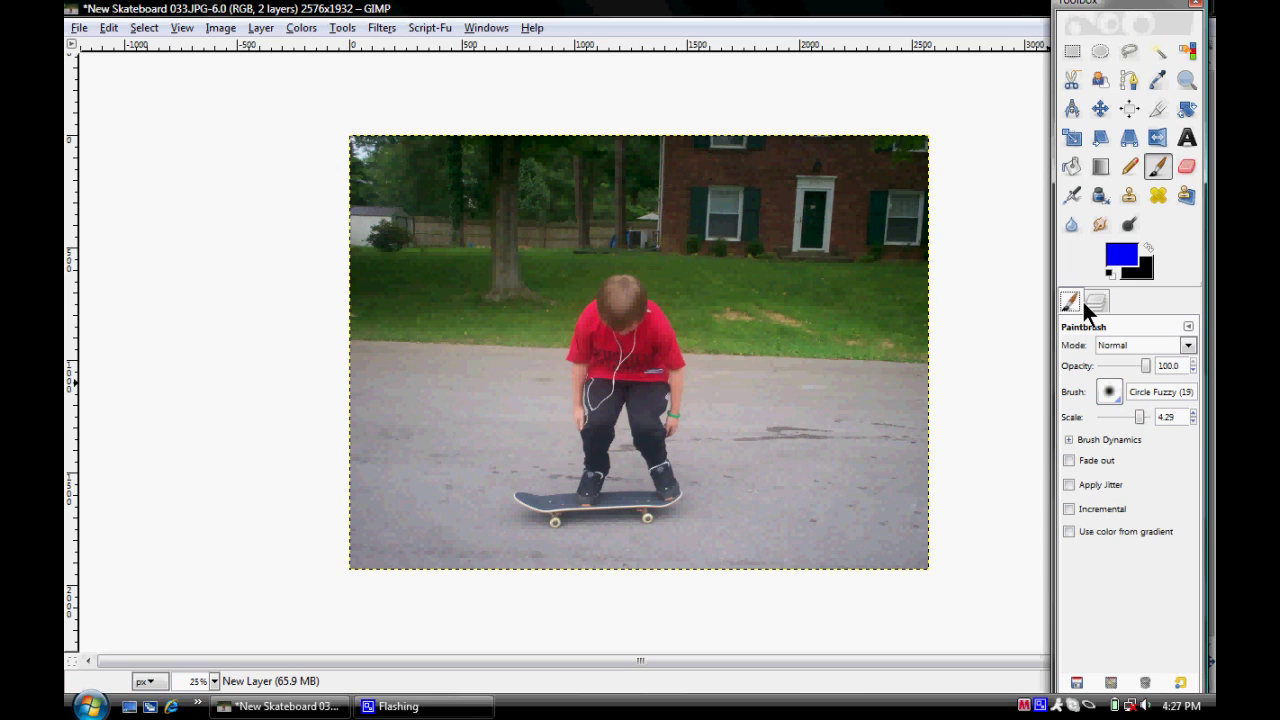
{"action": "left_click", "coordinate": [1094, 302]}
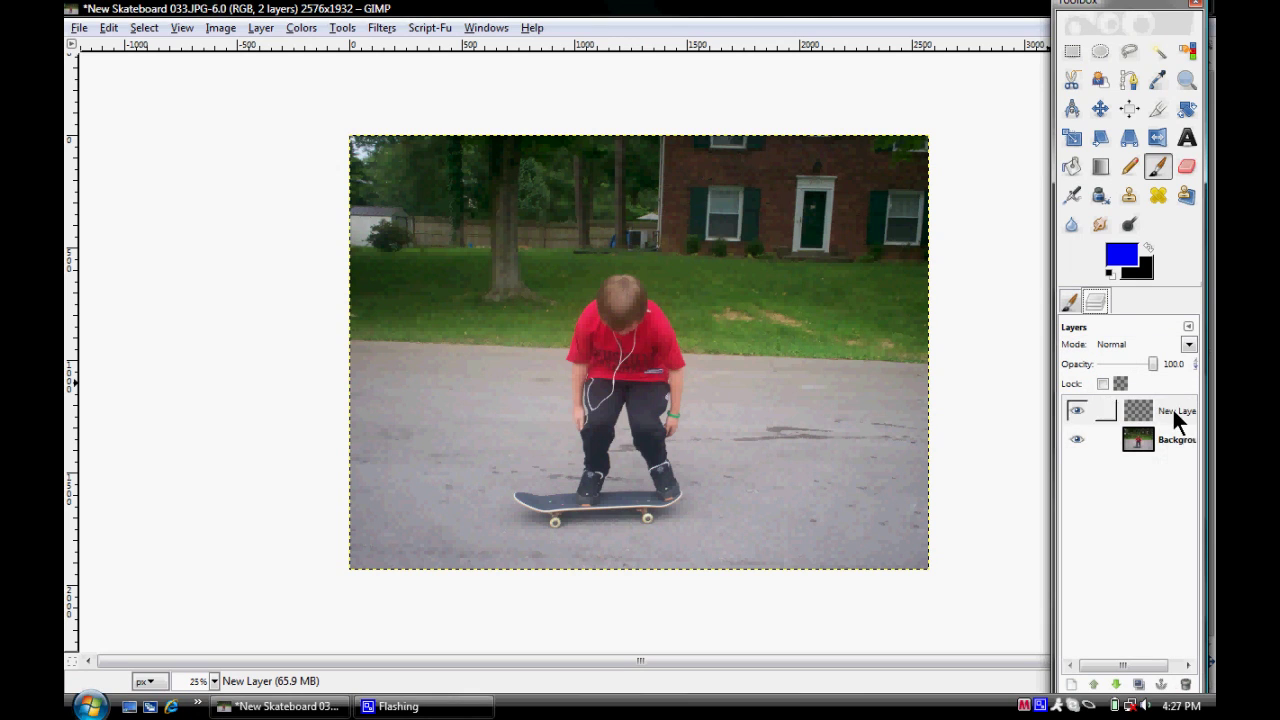
{"action": "left_click", "coordinate": [1172, 432]}
{"action": "left_click", "coordinate": [1165, 412]}
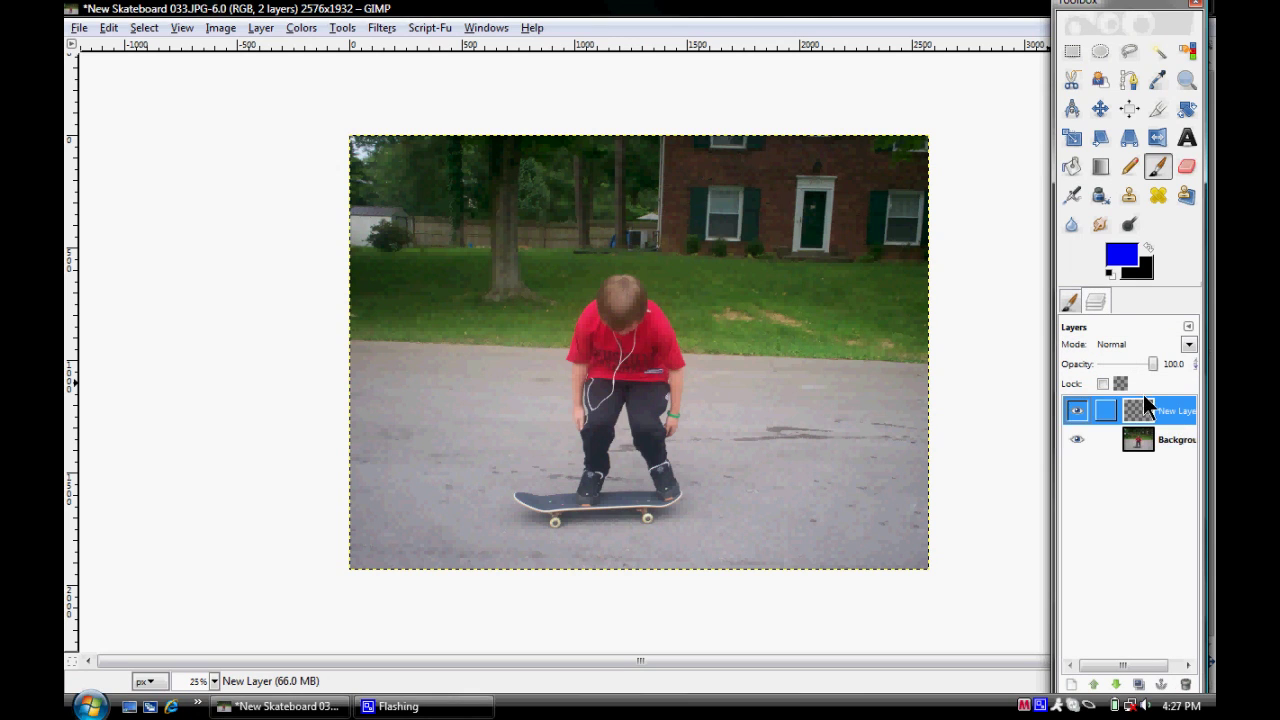
Step: With the Paths tool, draw a curved path weaving along the skateboard and winding up around the skater's legs
{"action": "left_click", "coordinate": [1136, 78]}
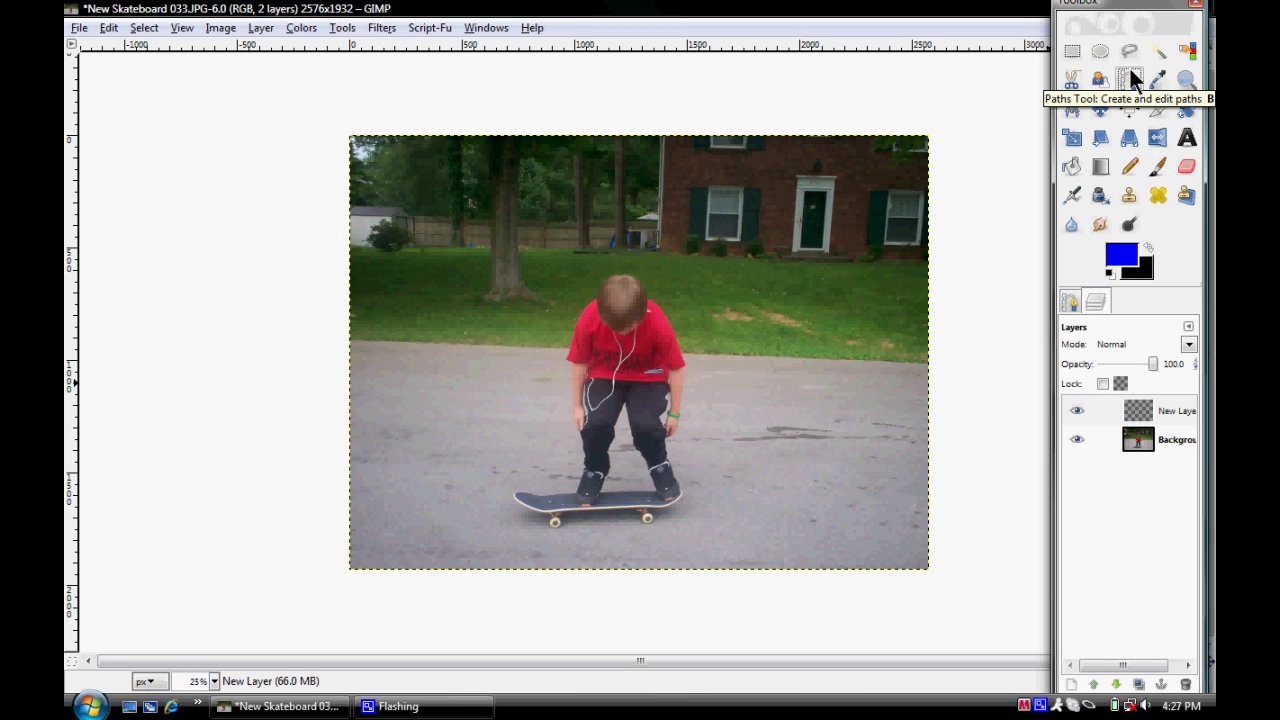
{"action": "left_click", "coordinate": [534, 483]}
{"action": "left_click_drag", "start_coordinate": [546, 517], "coordinate": [688, 438]}
{"action": "left_click", "coordinate": [602, 512]}
{"action": "mouse_move", "coordinate": [563, 408]}
{"action": "left_mouse_down"}
{"action": "mouse_move", "coordinate": [591, 342]}
{"action": "mouse_move", "coordinate": [562, 384]}
{"action": "left_mouse_up"}
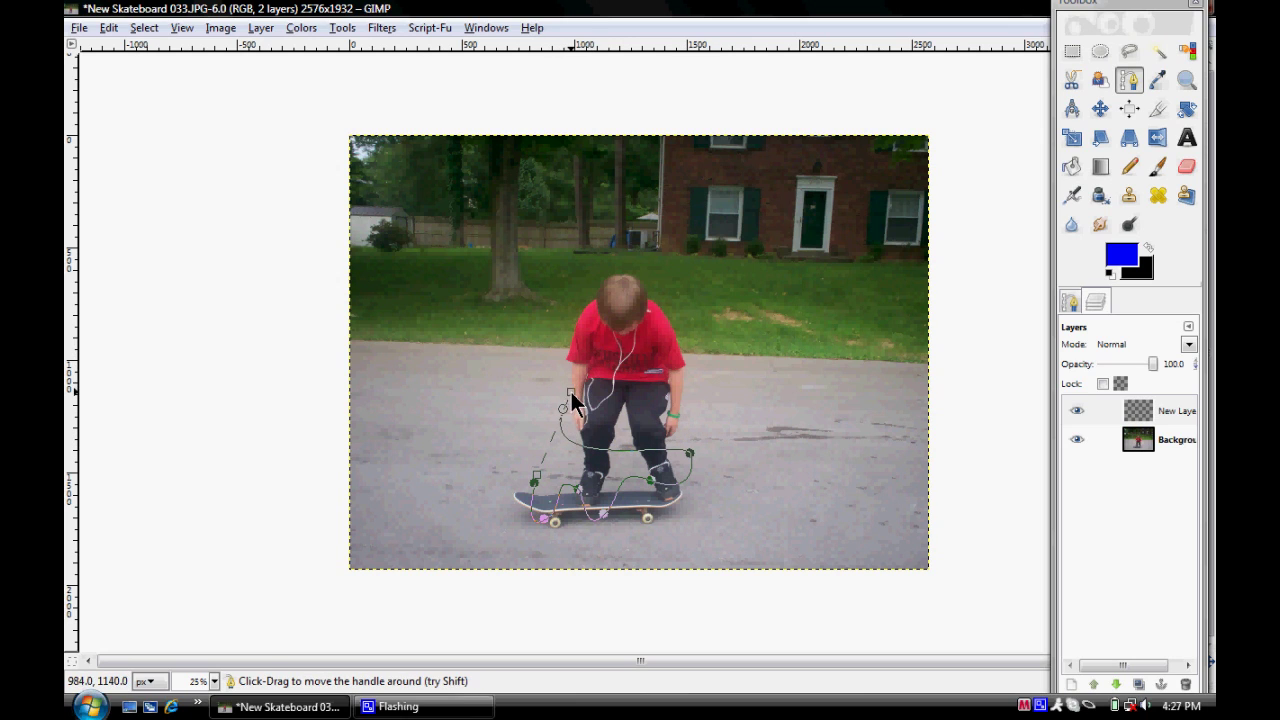
Step: Continue the winding path around the skater's waist, adding curved anchors on either side of his torso
{"action": "left_click", "coordinate": [712, 366]}
{"action": "mouse_move", "coordinate": [713, 366]}
{"action": "left_mouse_down"}
{"action": "mouse_move", "coordinate": [723, 303]}
{"action": "mouse_move", "coordinate": [706, 374]}
{"action": "left_mouse_up"}
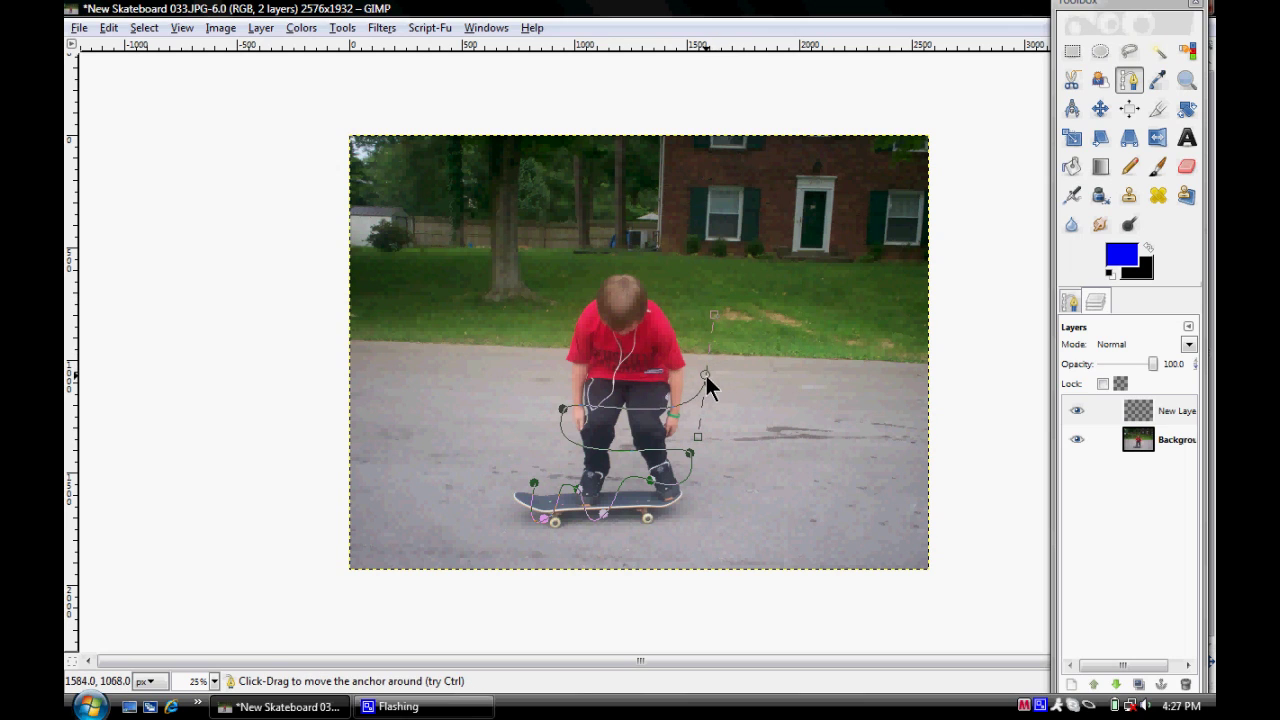
{"action": "left_click_drag", "start_coordinate": [714, 313], "coordinate": [705, 347]}
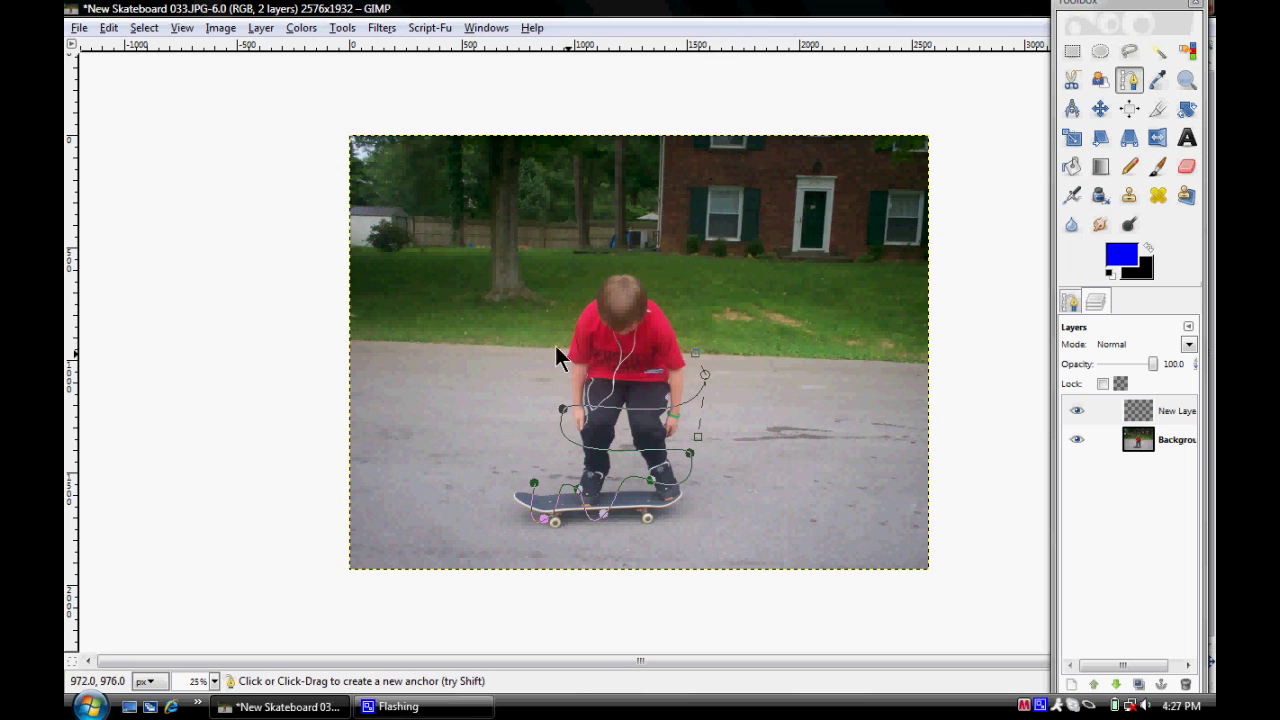
{"action": "left_click_drag", "start_coordinate": [536, 334], "coordinate": [575, 280]}
{"action": "left_click_drag", "start_coordinate": [540, 337], "coordinate": [551, 346]}
Step: Extend the winding path around the skater's shoulders and past his head, ending with curved anchors above it
{"action": "mouse_move", "coordinate": [676, 316]}
{"action": "left_mouse_down"}
{"action": "mouse_move", "coordinate": [655, 274]}
{"action": "mouse_move", "coordinate": [682, 285]}
{"action": "mouse_move", "coordinate": [678, 316]}
{"action": "left_mouse_up"}
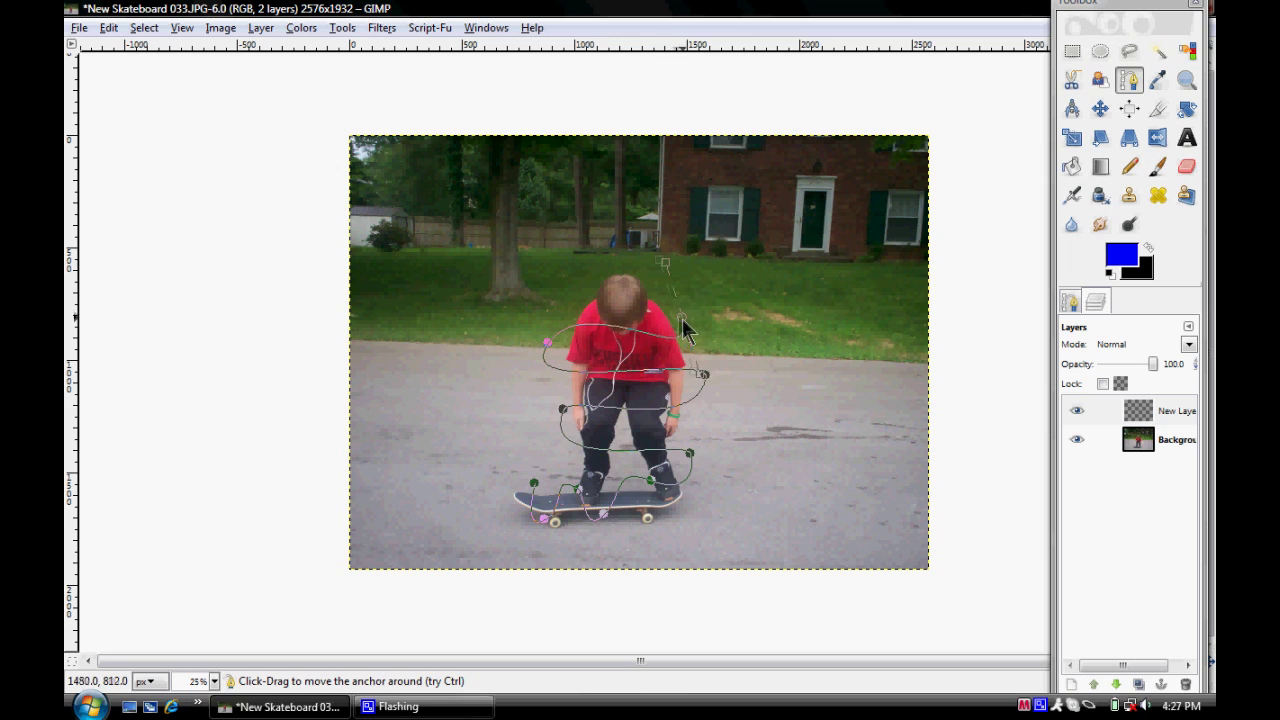
{"action": "left_click_drag", "start_coordinate": [668, 267], "coordinate": [673, 300]}
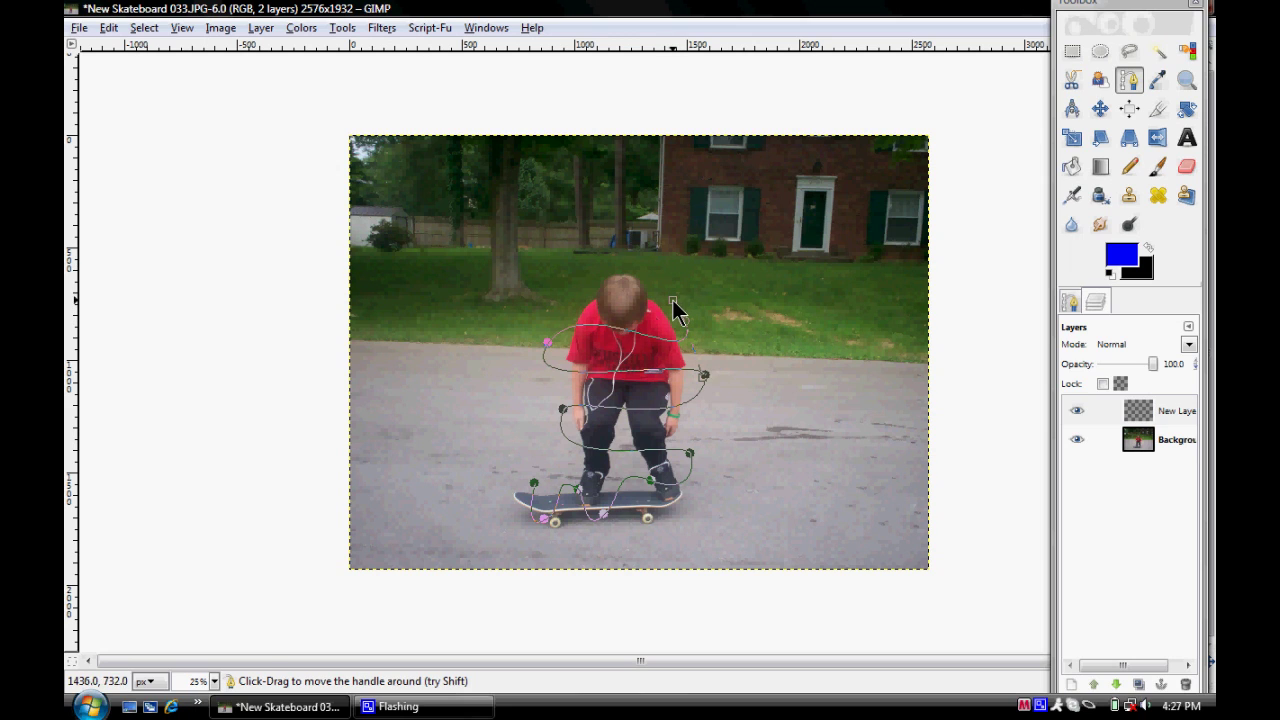
{"action": "left_click_drag", "start_coordinate": [587, 290], "coordinate": [600, 237]}
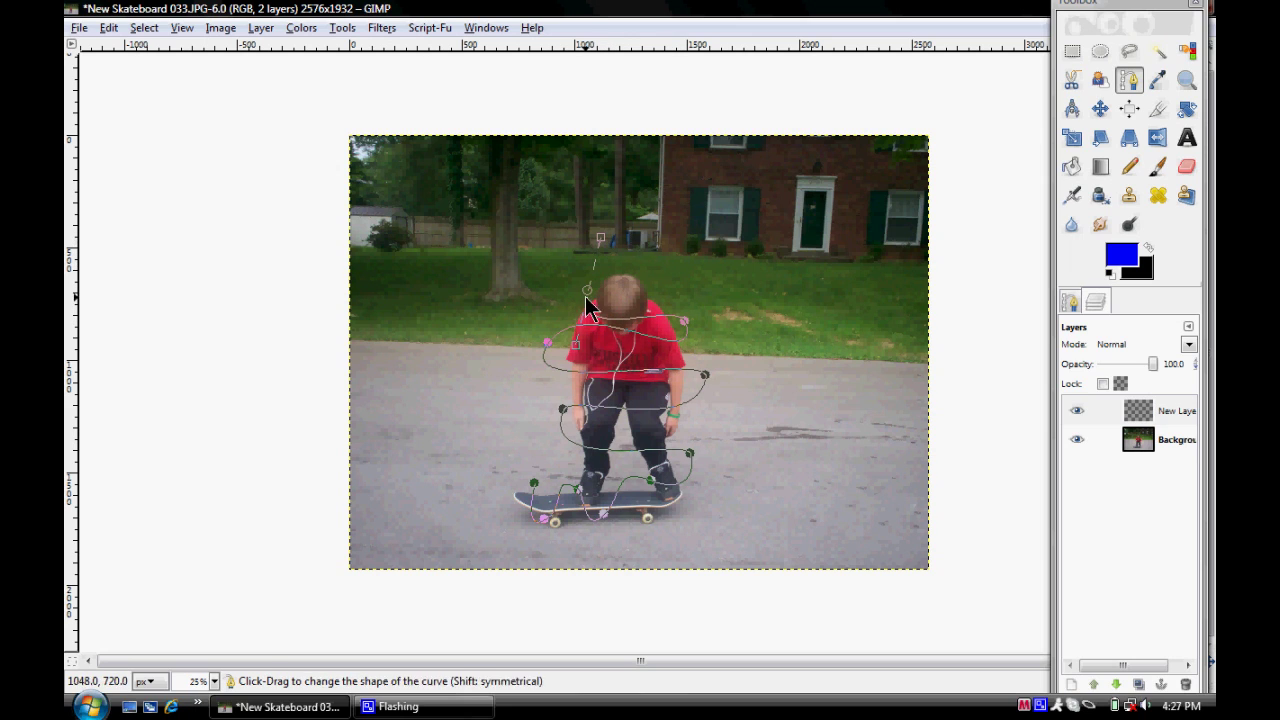
{"action": "left_click_drag", "start_coordinate": [587, 290], "coordinate": [577, 268]}
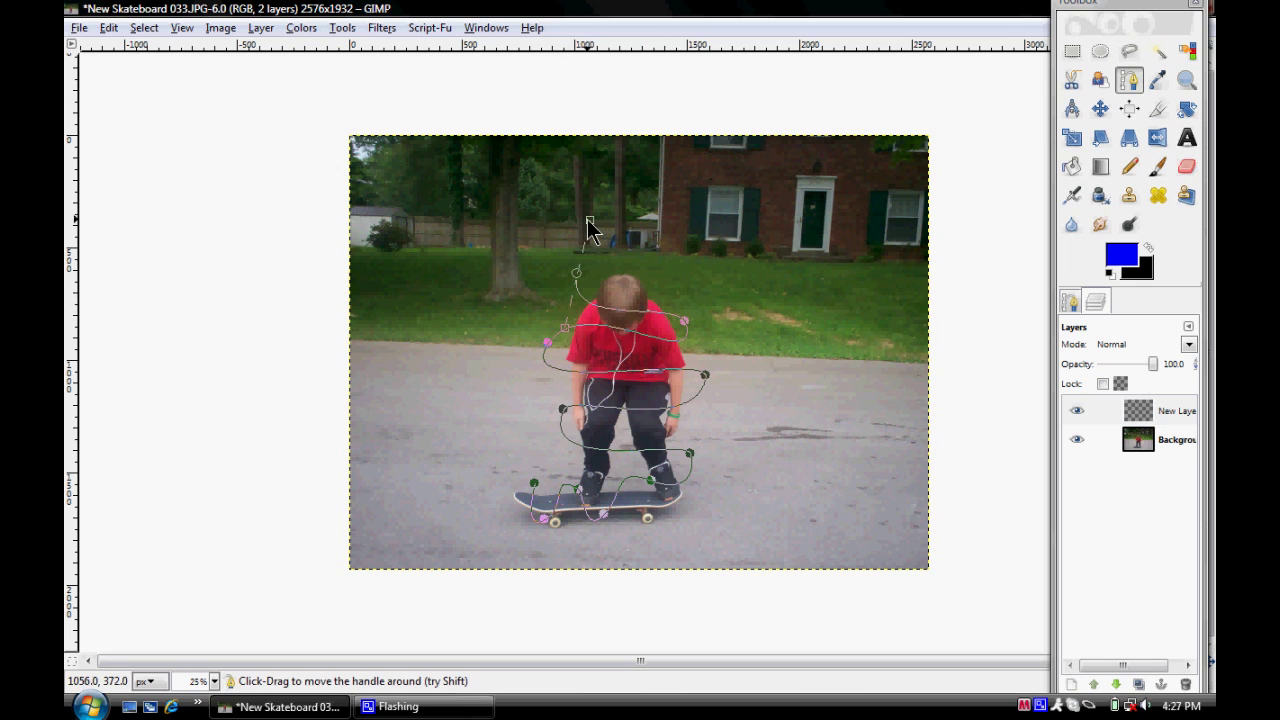
{"action": "left_click_drag", "start_coordinate": [589, 217], "coordinate": [465, 225]}
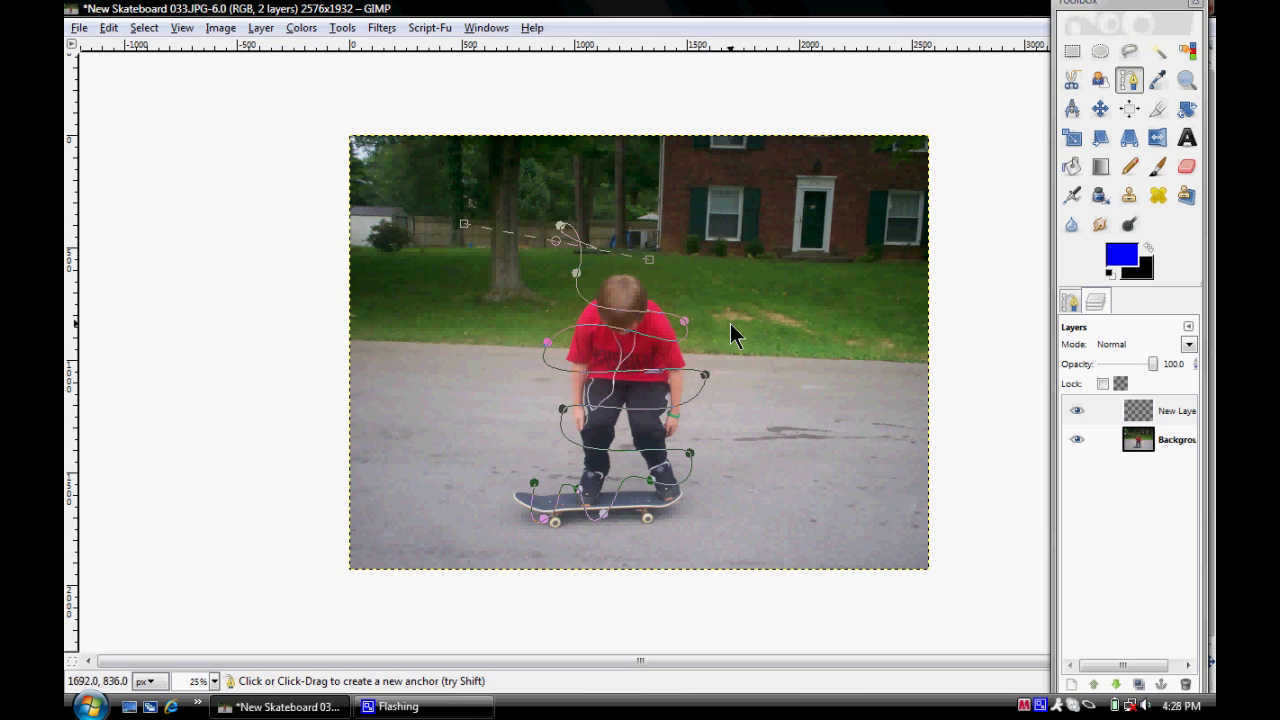
Step: Stroke the path on New Layer with the Paintbrush as paint tool, leaving brush dynamics emulation off
{"action": "left_click", "coordinate": [1066, 300]}
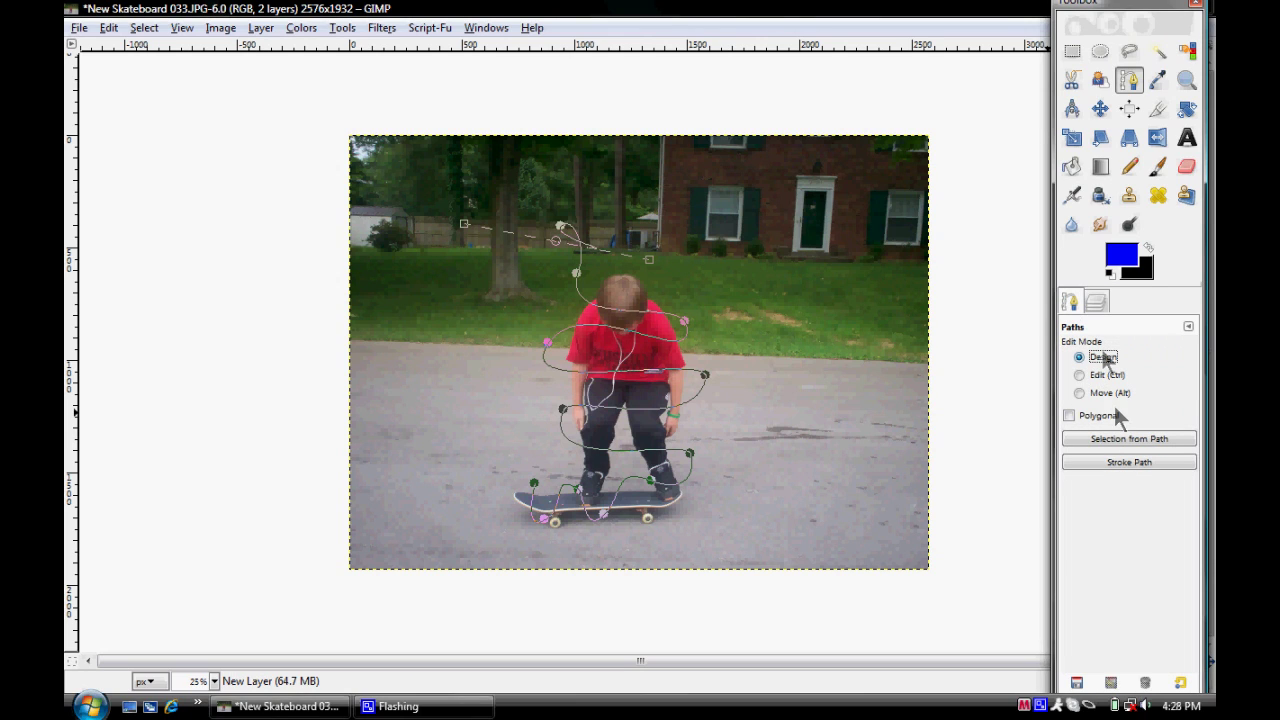
{"action": "left_click", "coordinate": [1118, 457]}
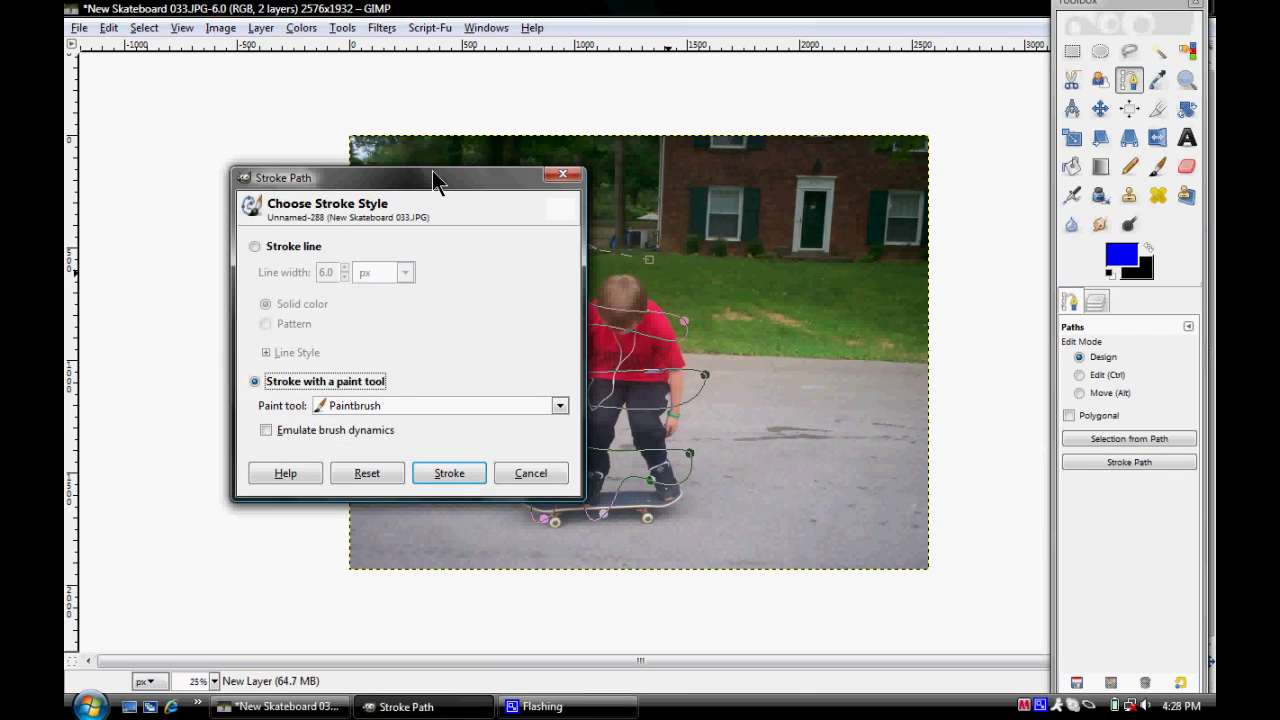
{"action": "left_click_drag", "start_coordinate": [417, 179], "coordinate": [329, 110]}
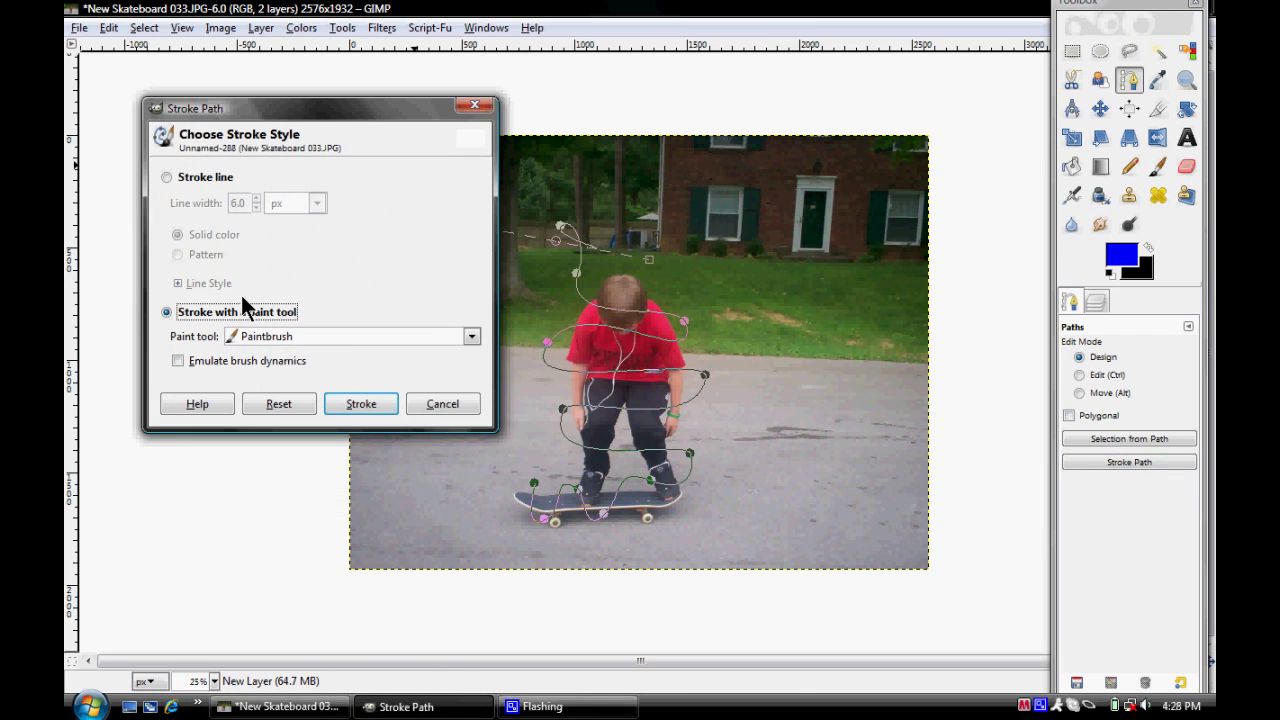
{"action": "left_click", "coordinate": [167, 178]}
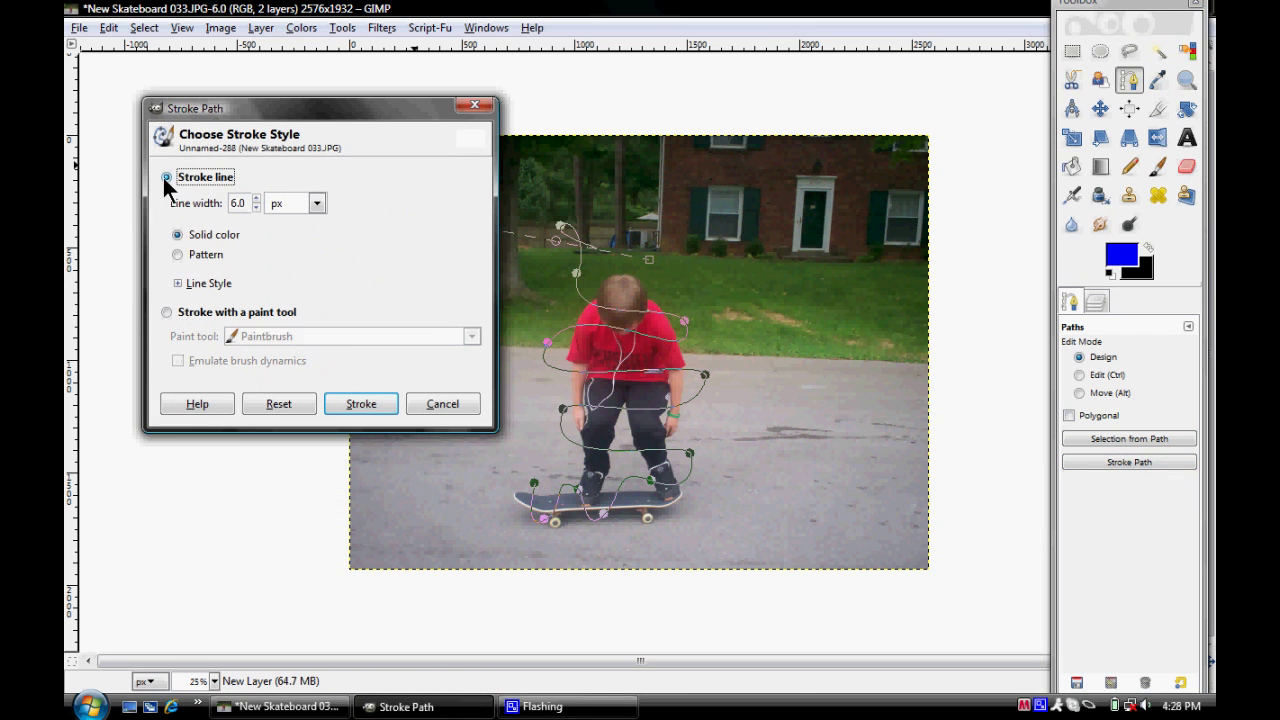
{"action": "left_click", "coordinate": [167, 312]}
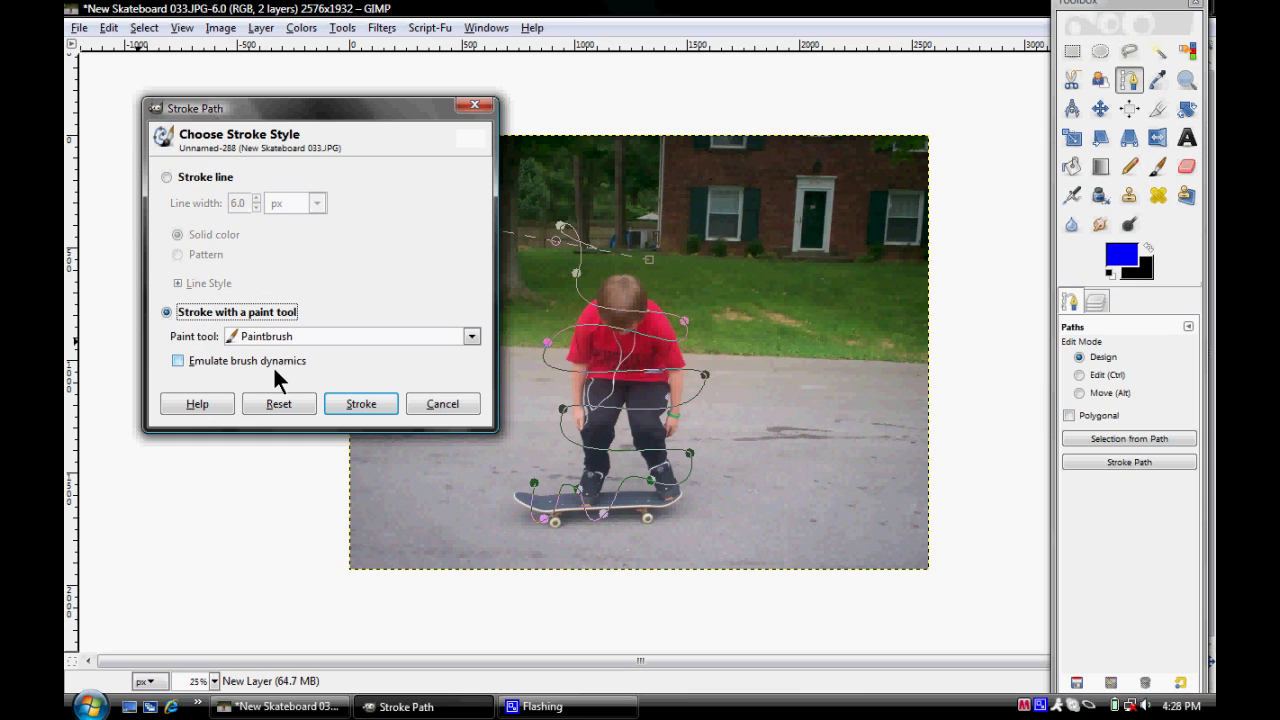
{"action": "left_click", "coordinate": [370, 413]}
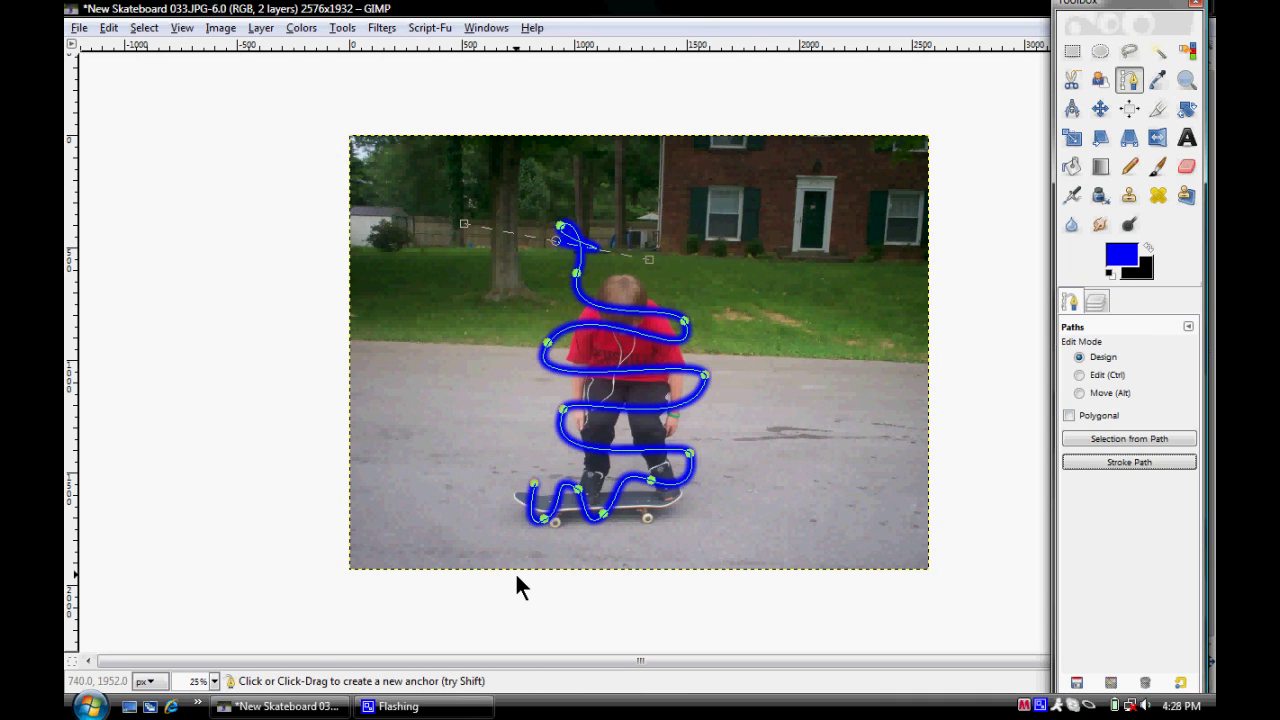
Step: With New Layer active, create a selection from the path in Edit mode and clear that selection
{"action": "left_click", "coordinate": [1101, 303]}
{"action": "left_click", "coordinate": [1145, 415]}
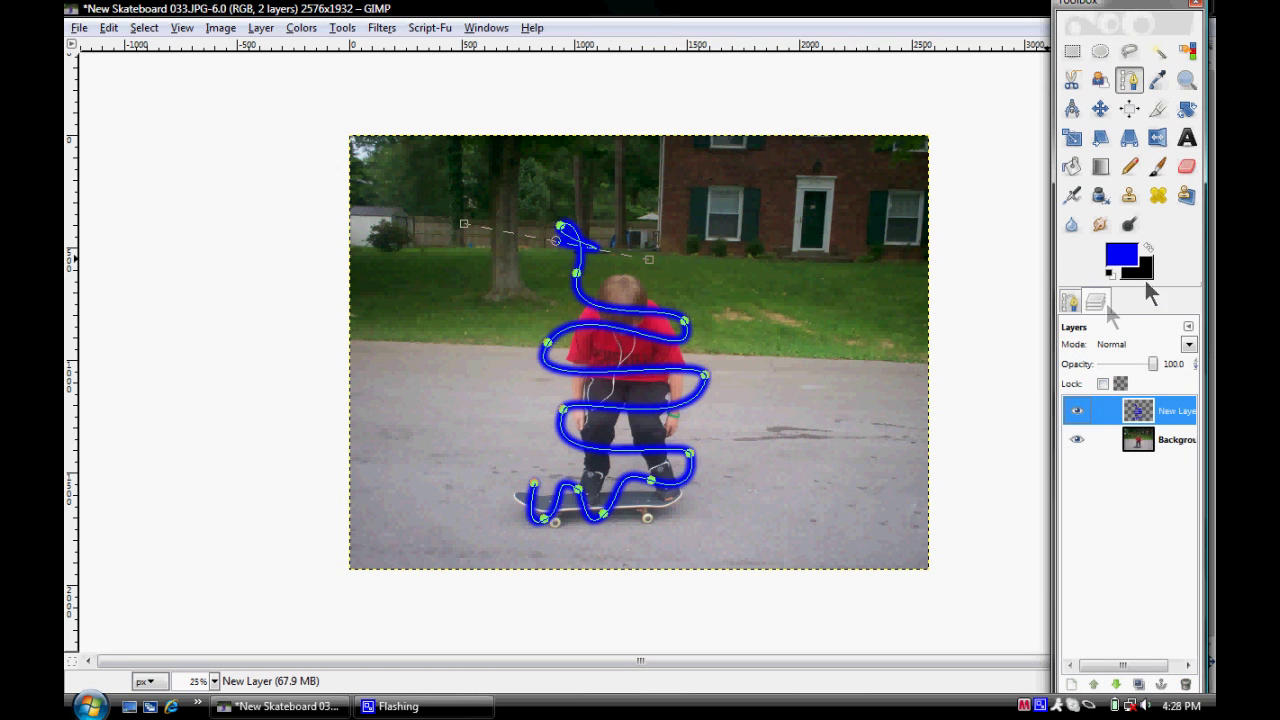
{"action": "left_click", "coordinate": [1071, 303]}
{"action": "left_click", "coordinate": [1080, 375]}
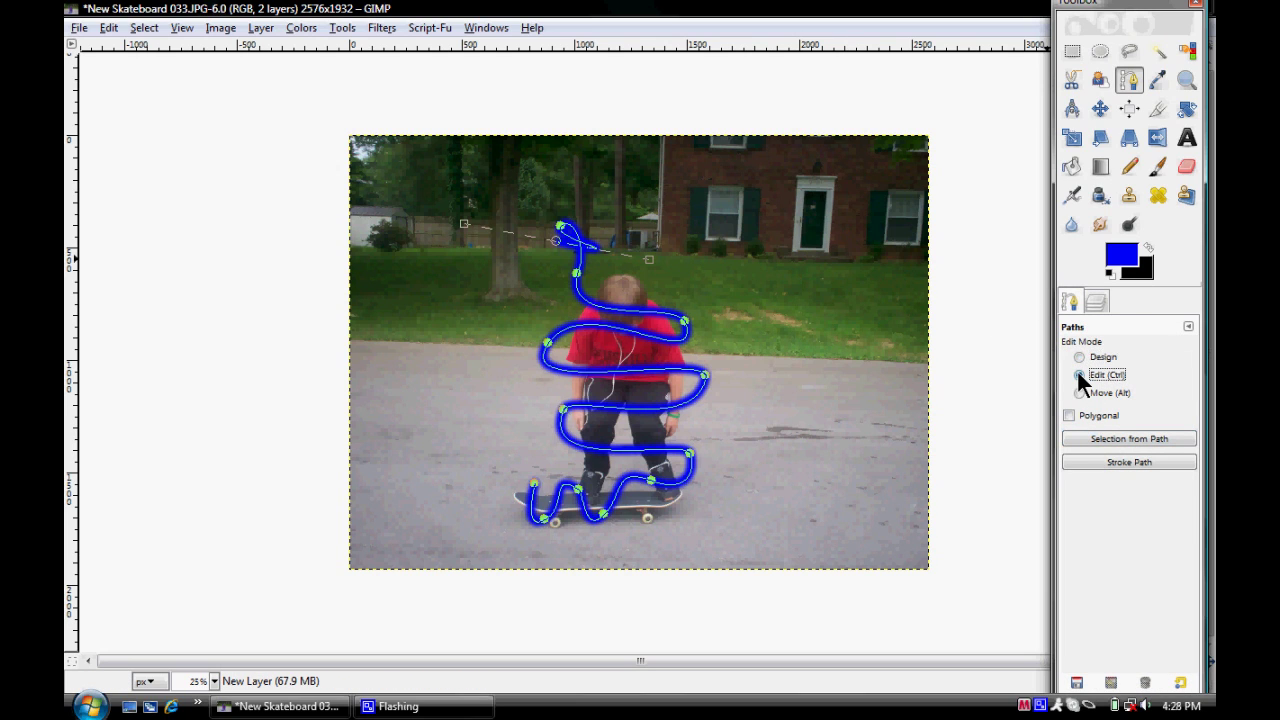
{"action": "left_click", "coordinate": [1142, 444]}
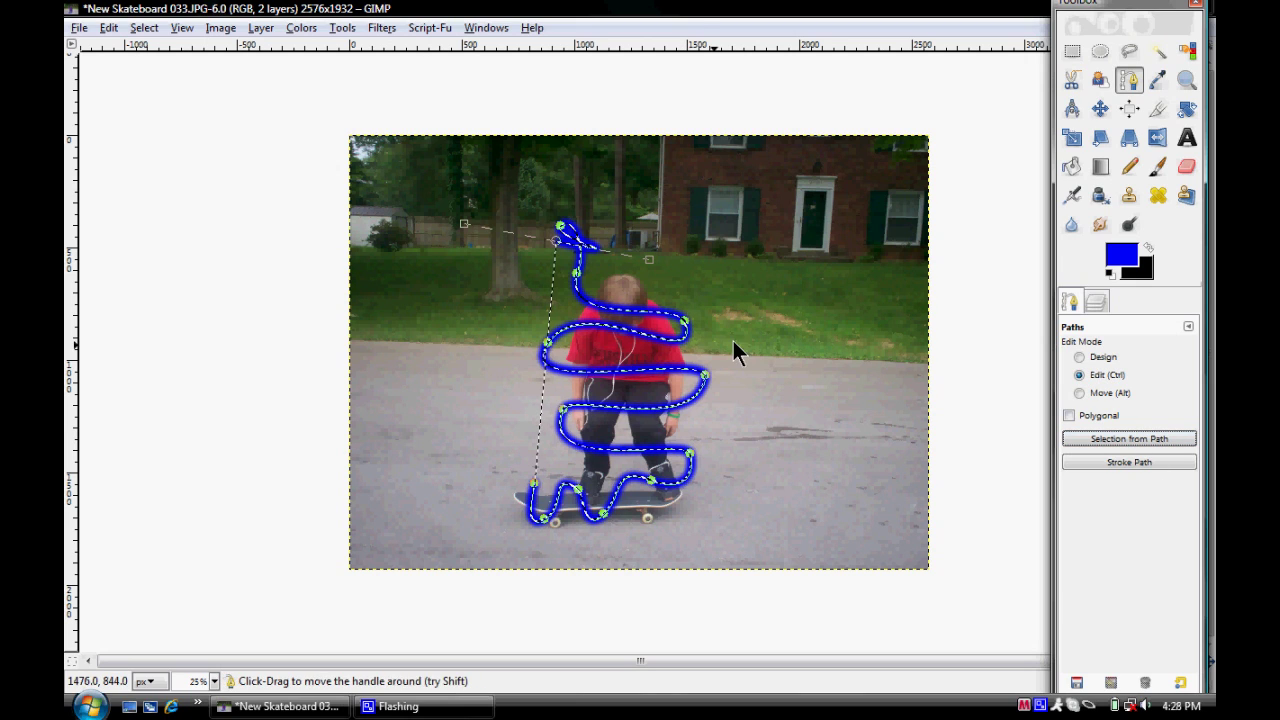
{"action": "key", "text": "ctrl+shift+a"}
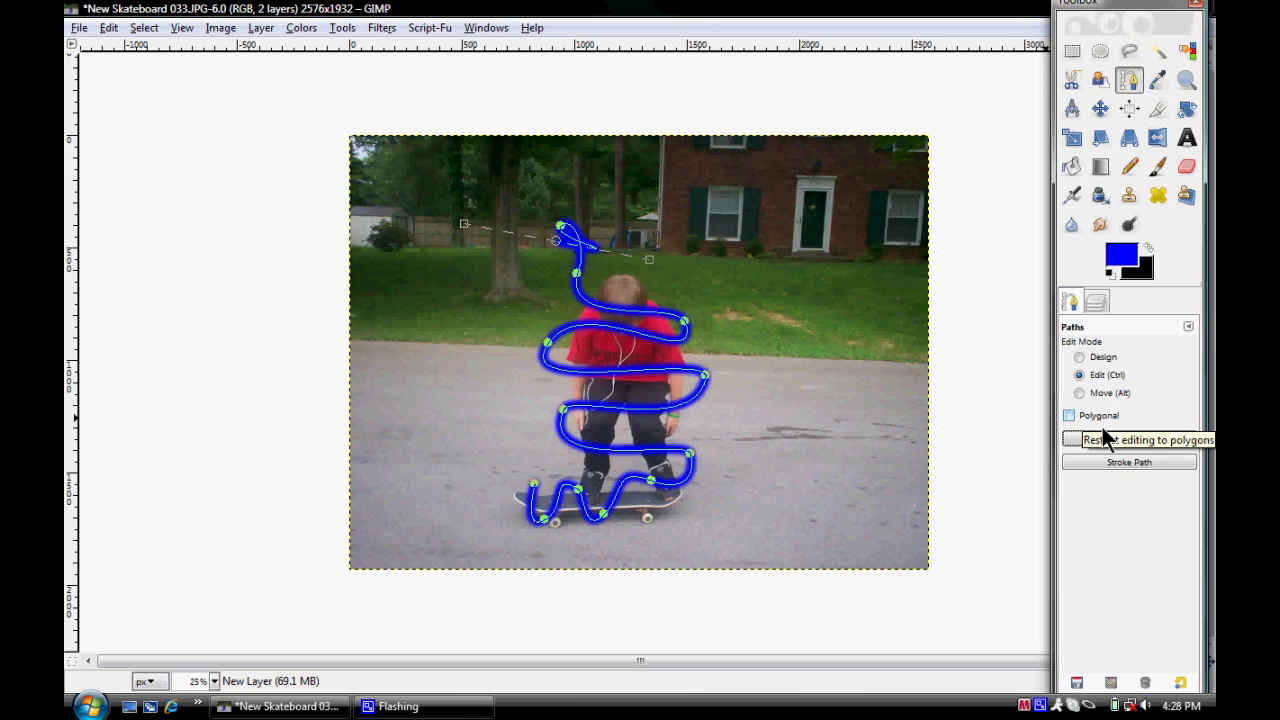
Step: With the Eraser on New Layer, remove the blue line segments crossing part of the skateboard, one boot and one knee
{"action": "left_click", "coordinate": [1186, 166]}
{"action": "left_click", "coordinate": [1096, 301]}
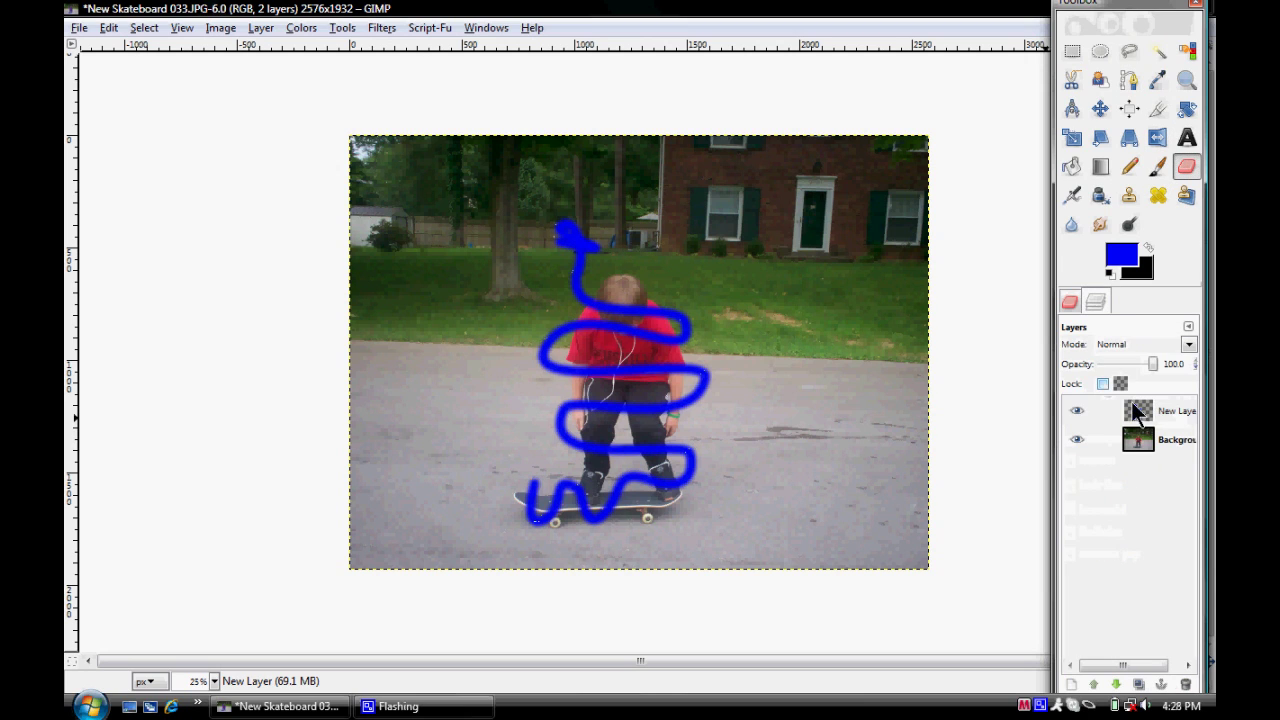
{"action": "left_click", "coordinate": [1100, 408]}
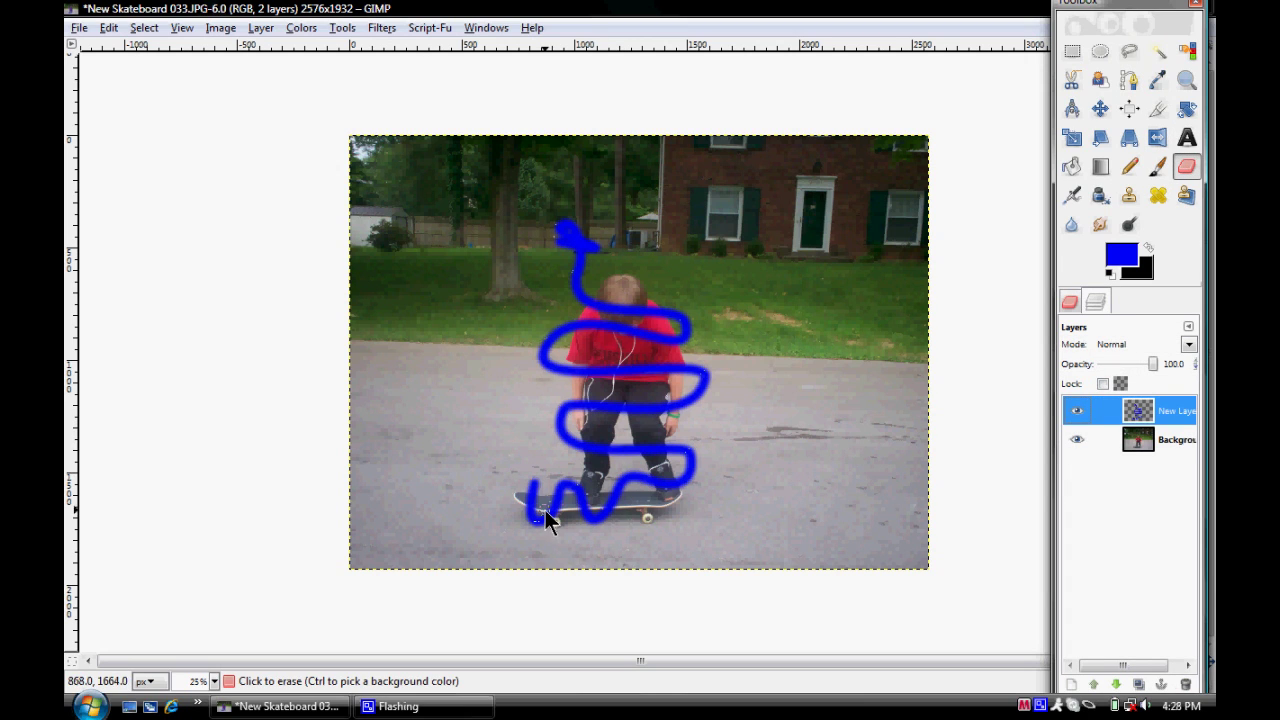
{"action": "left_click", "coordinate": [195, 30]}
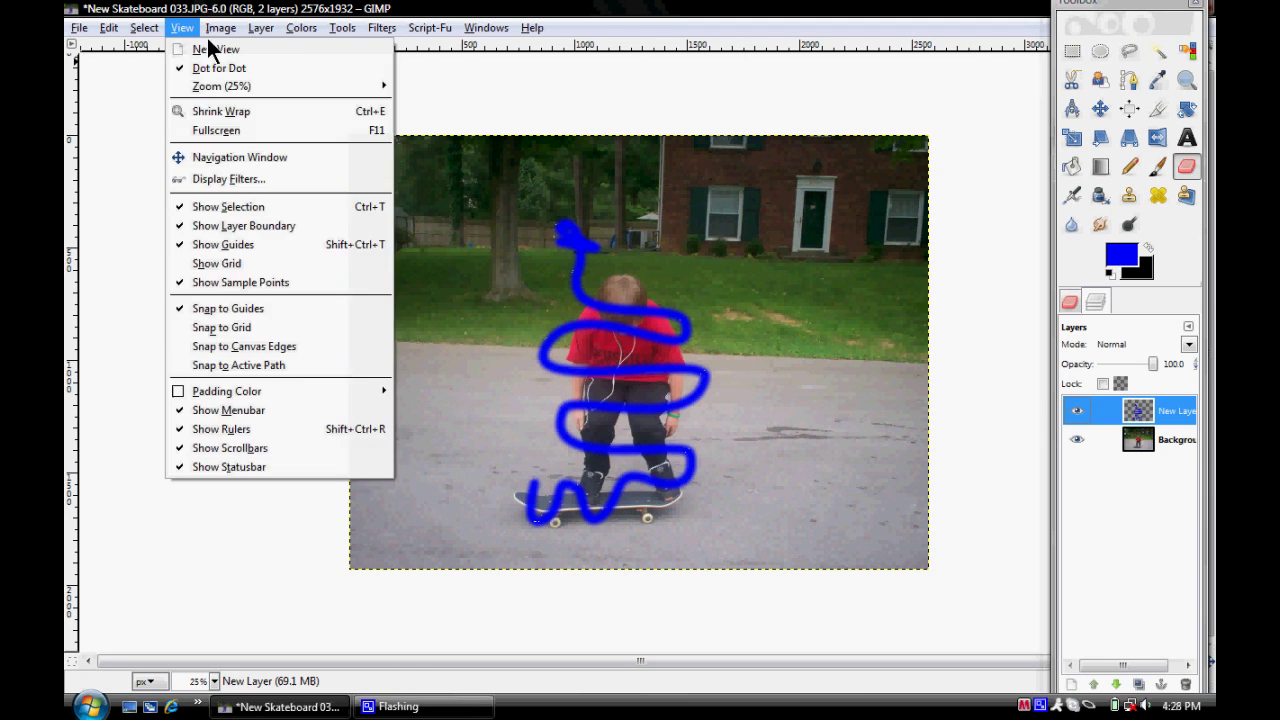
{"action": "left_click", "coordinate": [185, 28]}
{"action": "left_click", "coordinate": [150, 28]}
{"action": "mouse_move", "coordinate": [175, 31]}
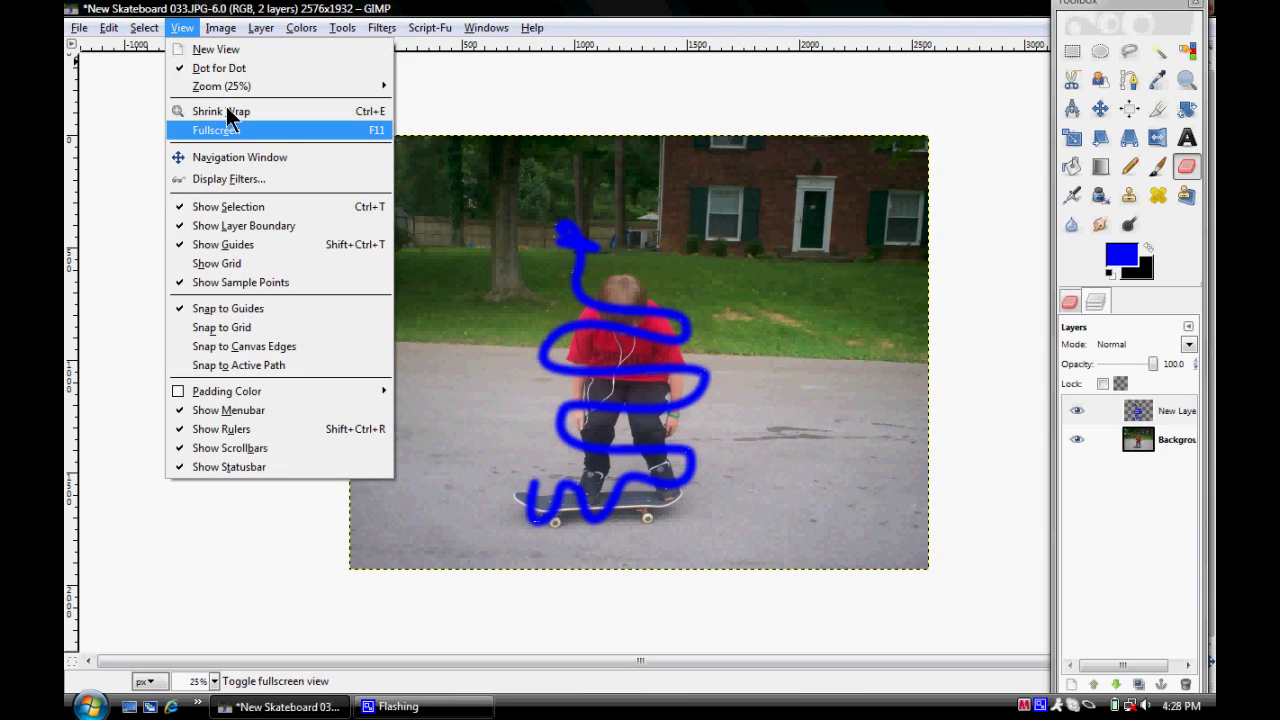
{"action": "mouse_move", "coordinate": [220, 86]}
{"action": "left_click", "coordinate": [446, 284]}
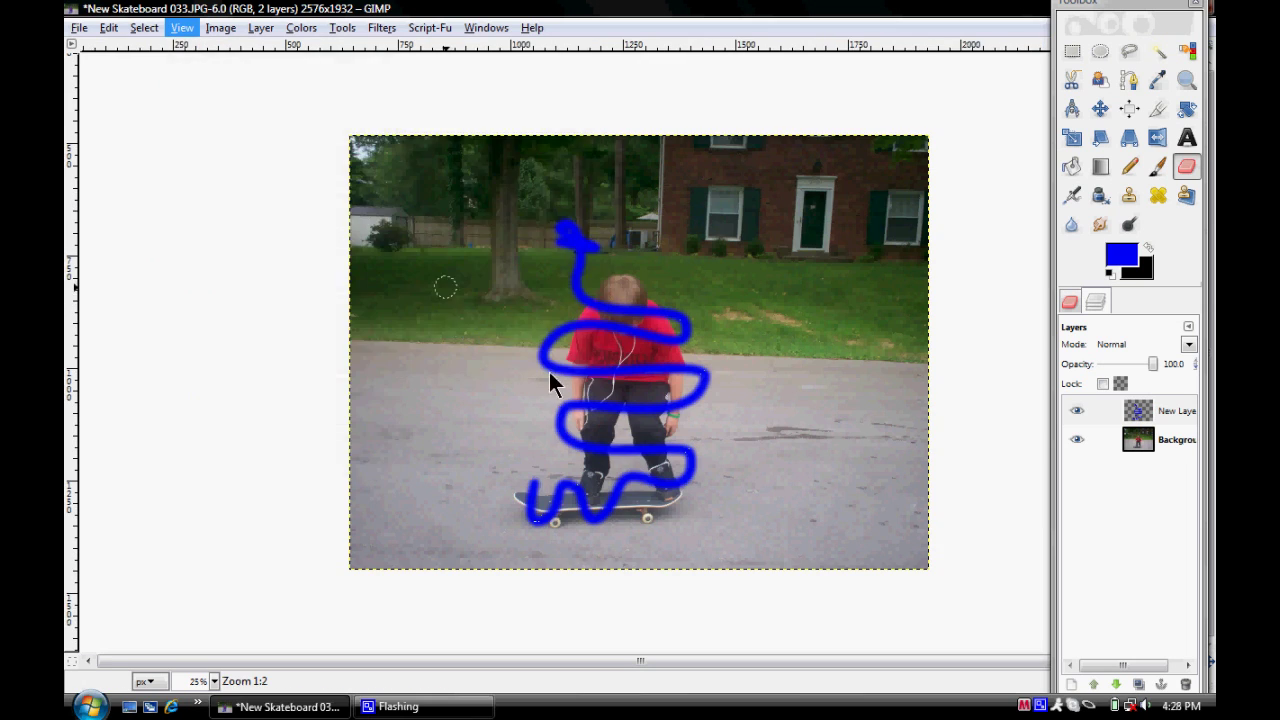
{"action": "scroll", "coordinate": [668, 327], "scroll_direction": "down", "scroll_amount": 3}
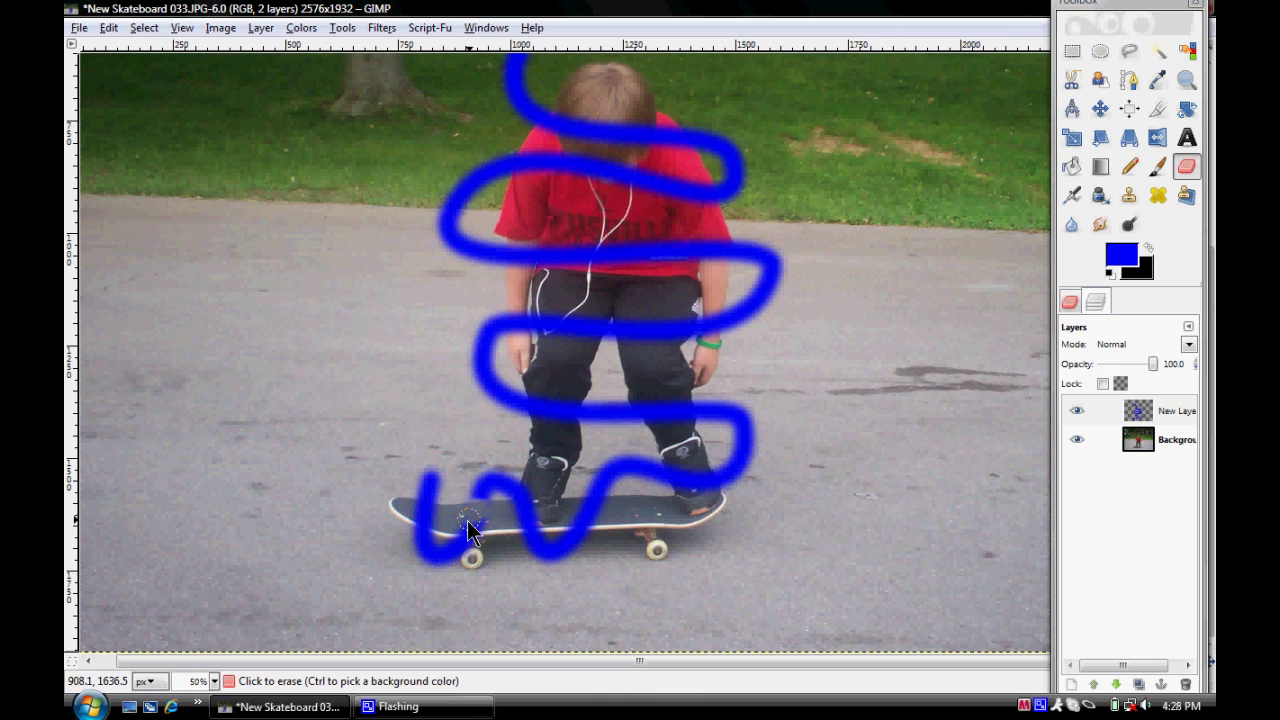
{"action": "left_click_drag", "start_coordinate": [478, 527], "coordinate": [478, 516]}
{"action": "key", "text": "ctrl+z"}
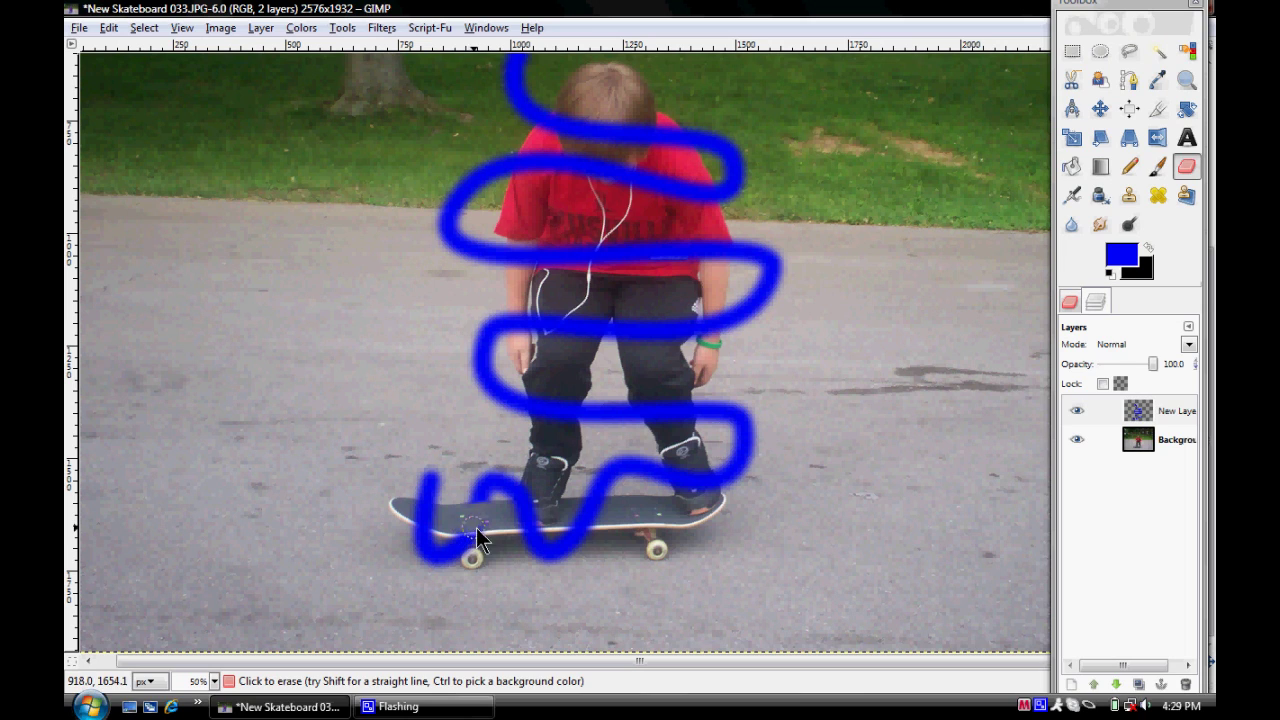
{"action": "mouse_move", "coordinate": [470, 528]}
{"action": "left_mouse_down"}
{"action": "mouse_move", "coordinate": [457, 531]}
{"action": "mouse_move", "coordinate": [558, 514]}
{"action": "left_mouse_up"}
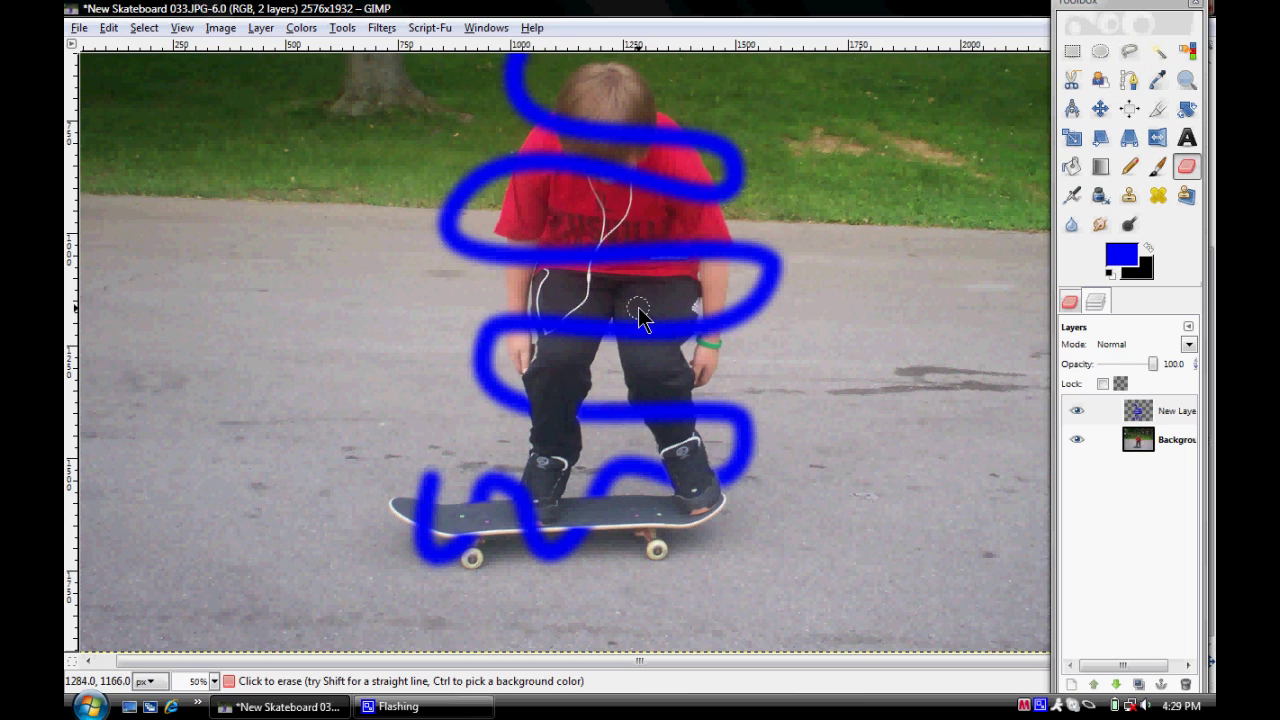
Step: Erase the blue line segment running across the lower part of the skater's red shirt and his arms
{"action": "scroll", "coordinate": [669, 331], "scroll_direction": "up", "scroll_amount": 3}
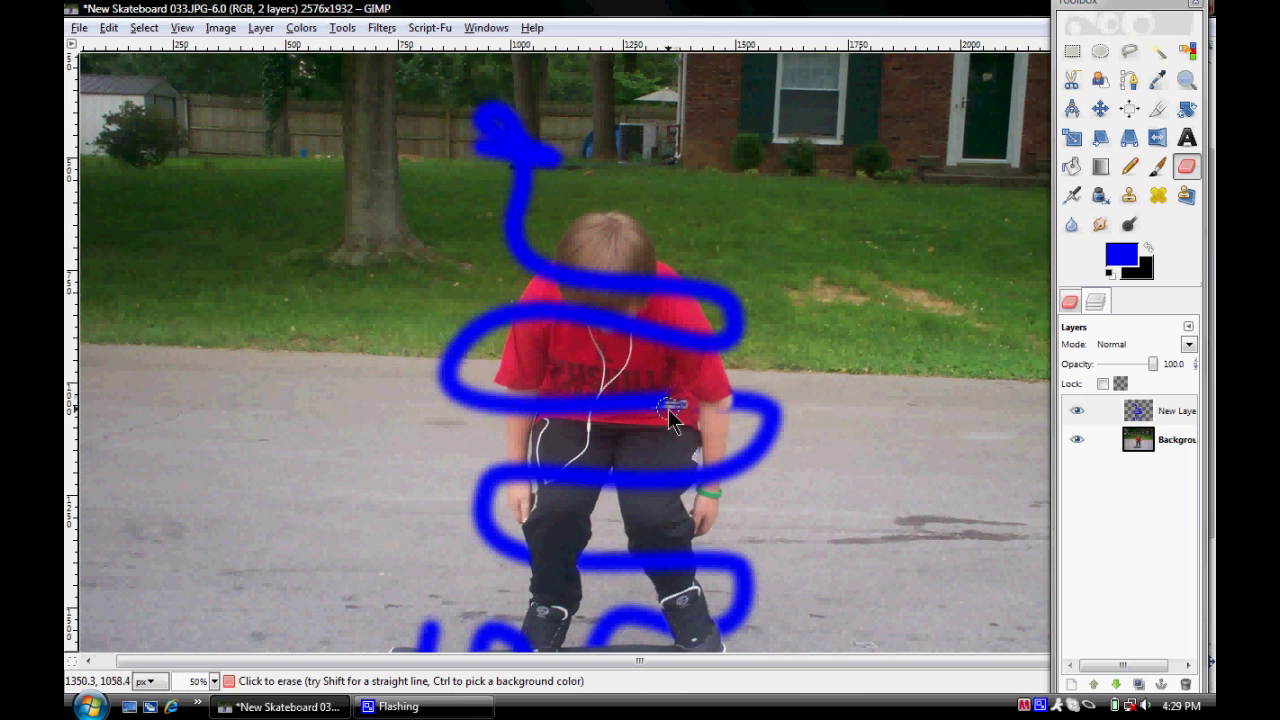
{"action": "mouse_move", "coordinate": [653, 394]}
{"action": "left_mouse_down"}
{"action": "mouse_move", "coordinate": [560, 405]}
{"action": "mouse_move", "coordinate": [600, 412]}
{"action": "mouse_move", "coordinate": [673, 393]}
{"action": "mouse_move", "coordinate": [566, 414]}
{"action": "mouse_move", "coordinate": [583, 420]}
{"action": "left_mouse_up"}
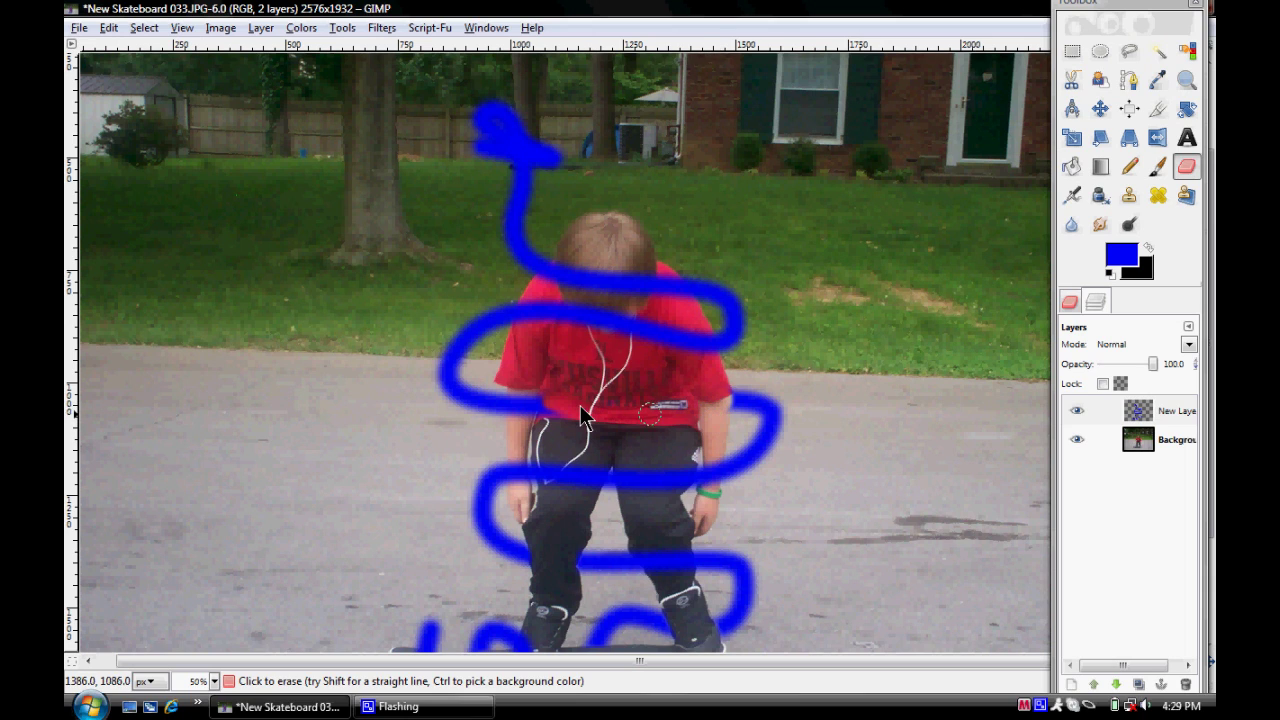
{"action": "mouse_move", "coordinate": [546, 417]}
{"action": "left_mouse_down"}
{"action": "mouse_move", "coordinate": [547, 396]}
{"action": "mouse_move", "coordinate": [537, 406]}
{"action": "mouse_move", "coordinate": [518, 391]}
{"action": "left_mouse_up"}
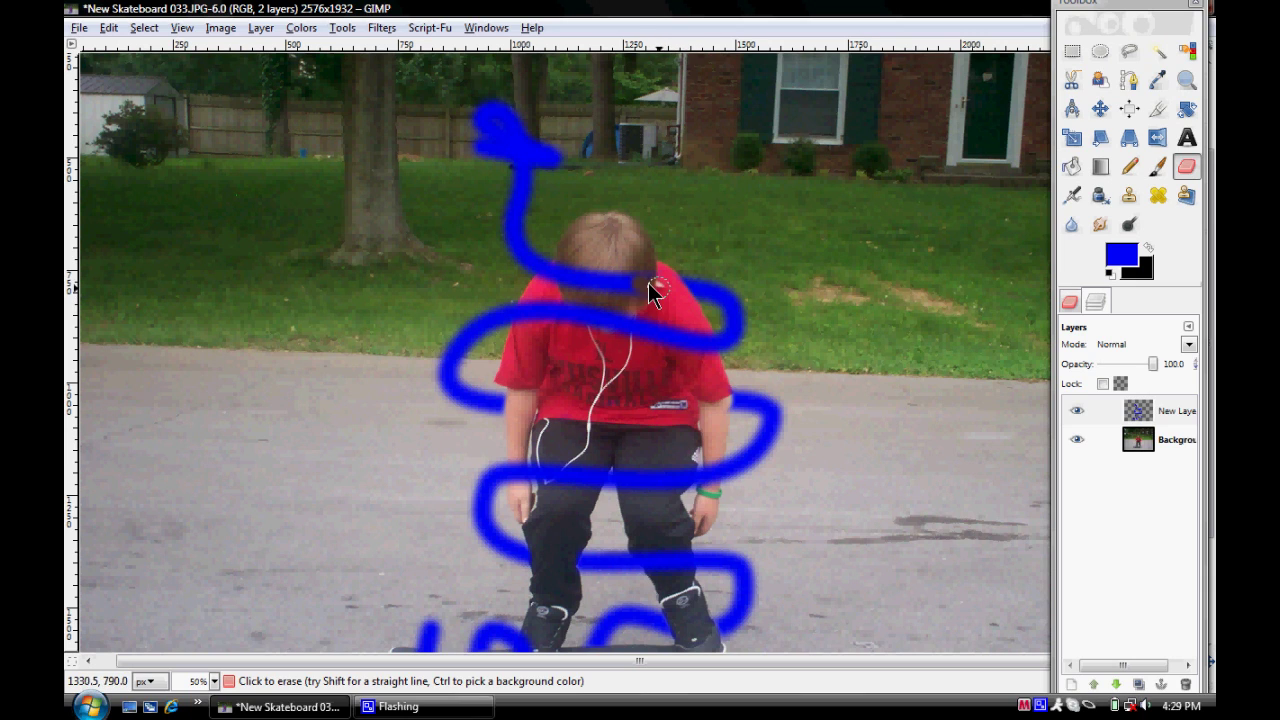
Step: Erase the blue line across the skater's head and the tangled loops at the line's upper end
{"action": "left_click_drag", "start_coordinate": [635, 292], "coordinate": [590, 275]}
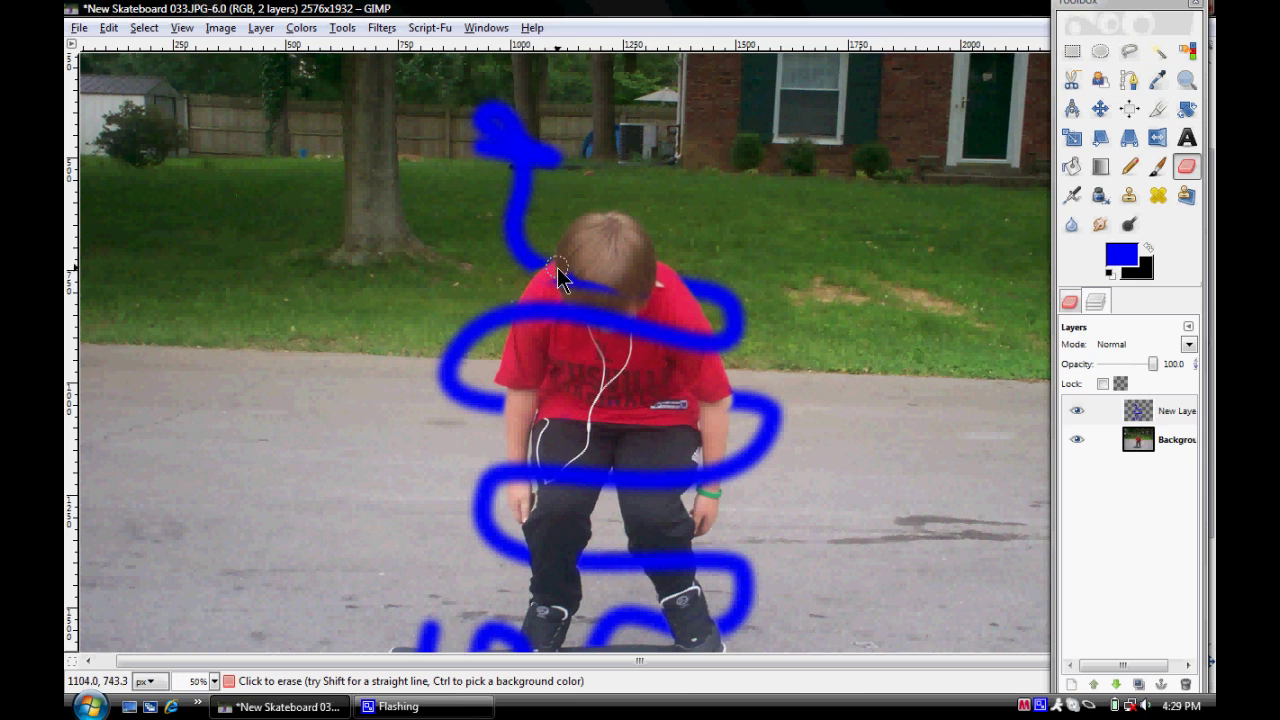
{"action": "left_click_drag", "start_coordinate": [601, 289], "coordinate": [653, 297]}
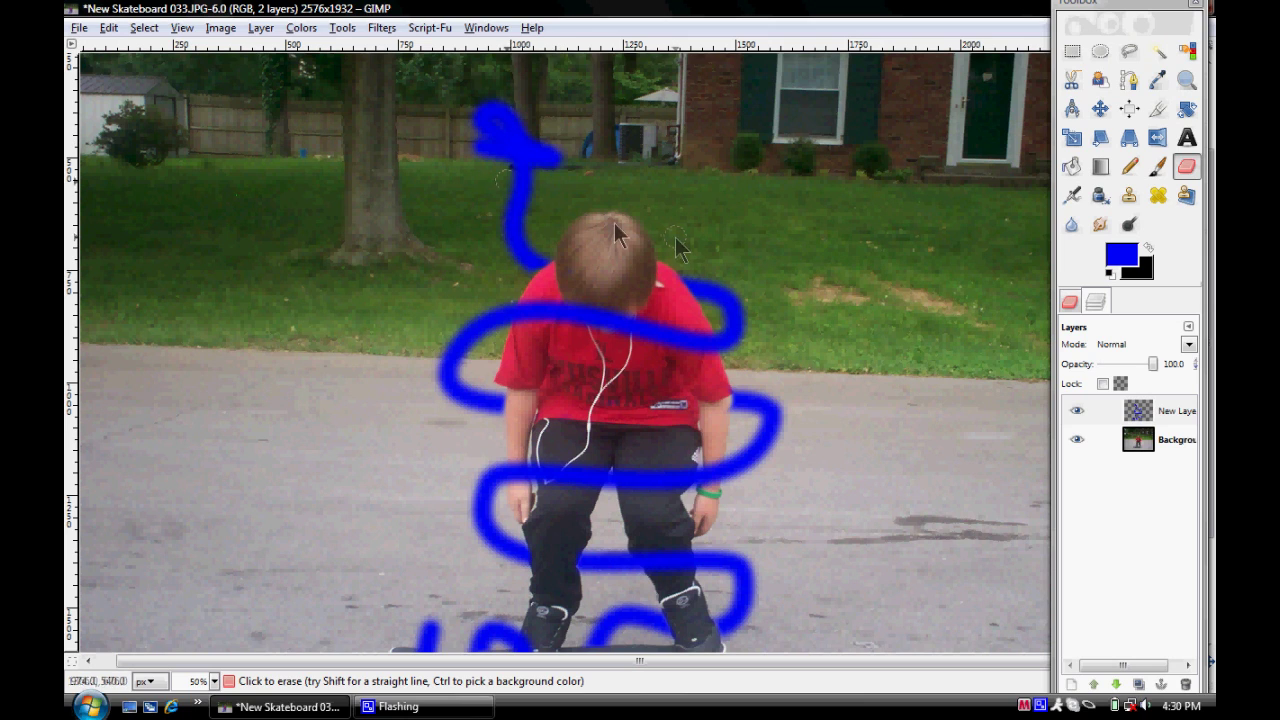
{"action": "mouse_move", "coordinate": [535, 134]}
{"action": "left_mouse_down"}
{"action": "mouse_move", "coordinate": [540, 162]}
{"action": "mouse_move", "coordinate": [555, 146]}
{"action": "mouse_move", "coordinate": [562, 167]}
{"action": "mouse_move", "coordinate": [478, 110]}
{"action": "mouse_move", "coordinate": [500, 196]}
{"action": "mouse_move", "coordinate": [515, 150]}
{"action": "mouse_move", "coordinate": [494, 114]}
{"action": "mouse_move", "coordinate": [500, 160]}
{"action": "mouse_move", "coordinate": [512, 148]}
{"action": "mouse_move", "coordinate": [503, 118]}
{"action": "mouse_move", "coordinate": [520, 118]}
{"action": "mouse_move", "coordinate": [480, 152]}
{"action": "mouse_move", "coordinate": [502, 145]}
{"action": "mouse_move", "coordinate": [487, 113]}
{"action": "left_mouse_up"}
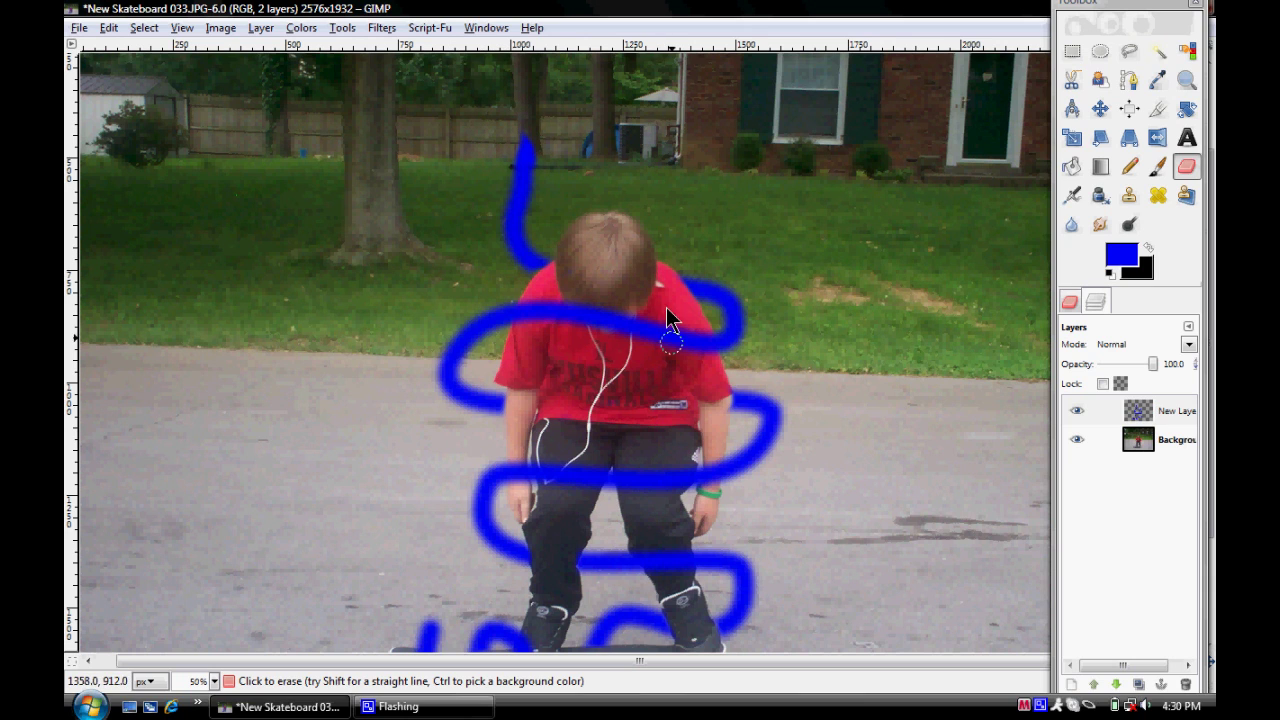
Step: Start an Outer Glow layer effect on New Layer and set the glow color to blue
{"action": "left_click", "coordinate": [182, 27]}
{"action": "mouse_move", "coordinate": [214, 83]}
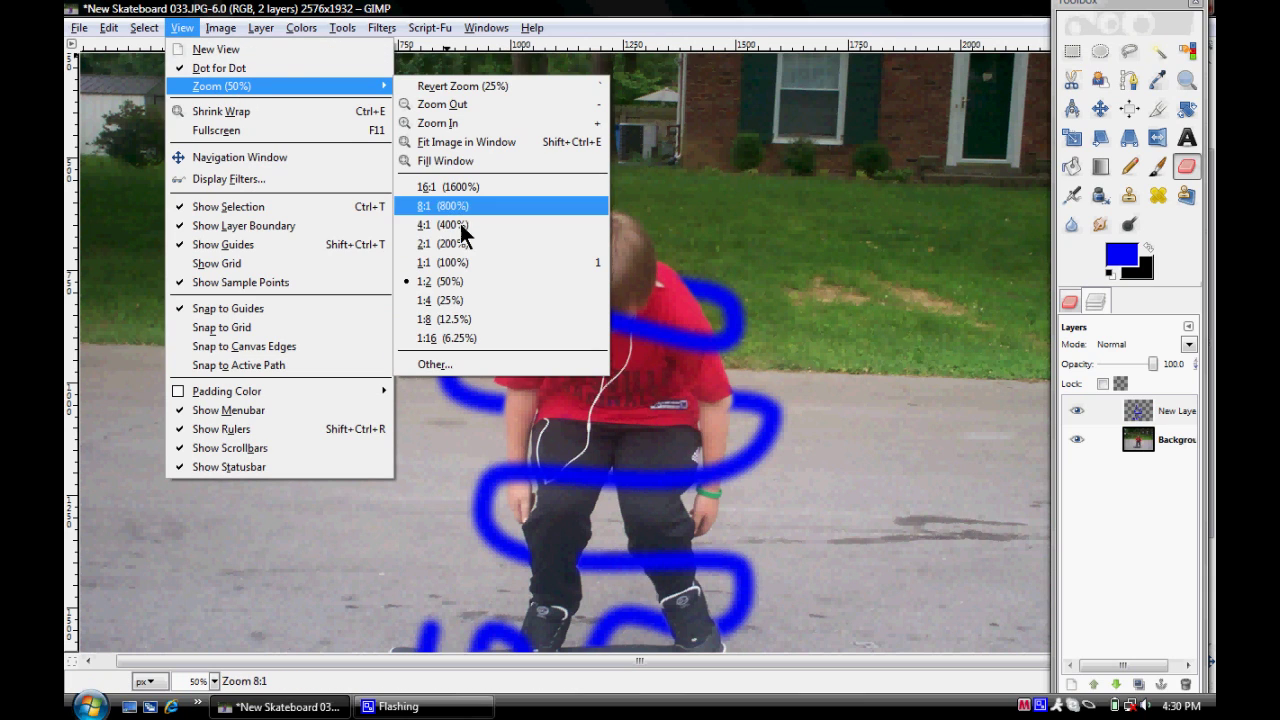
{"action": "left_click", "coordinate": [450, 295]}
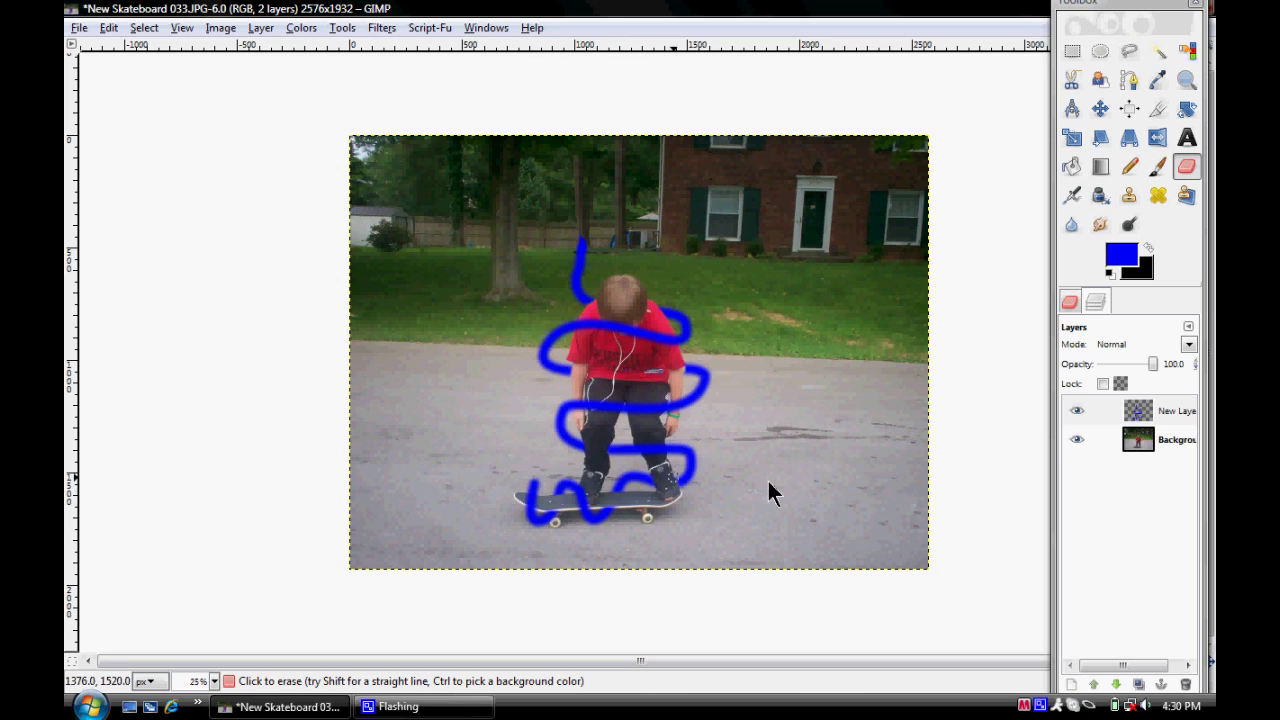
{"action": "left_click", "coordinate": [1149, 406]}
{"action": "left_click", "coordinate": [432, 28]}
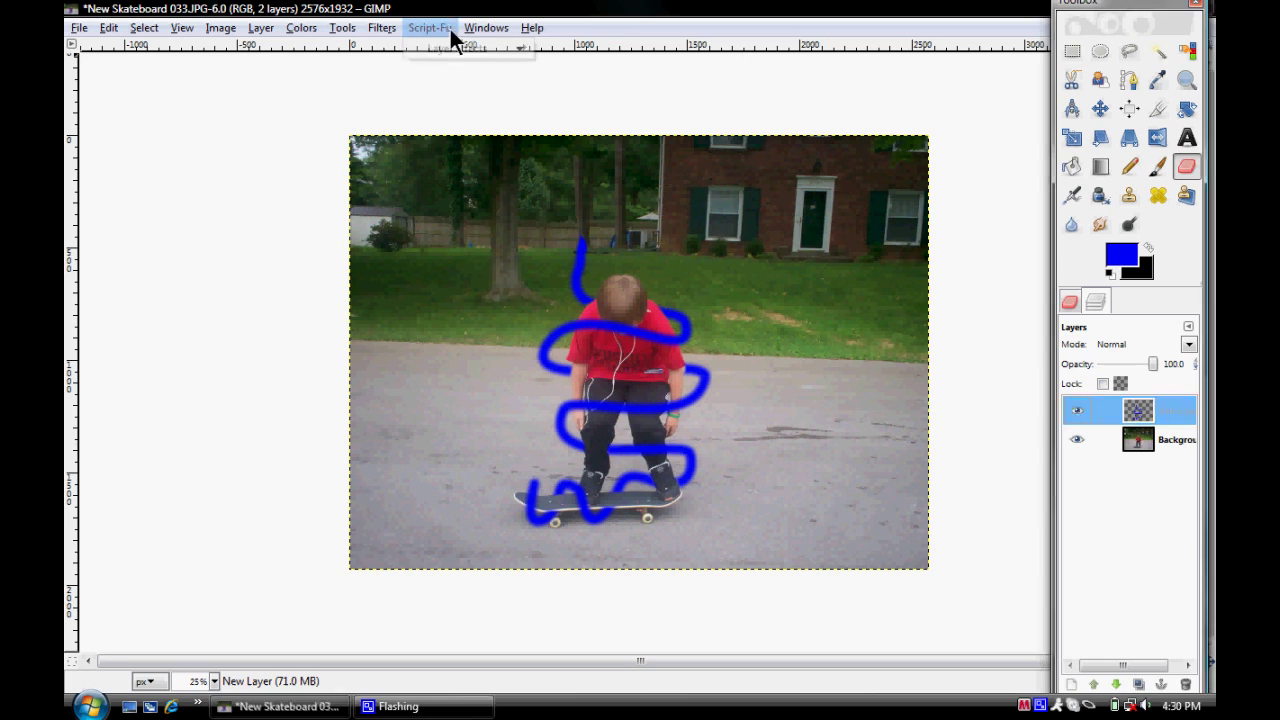
{"action": "mouse_move", "coordinate": [445, 48]}
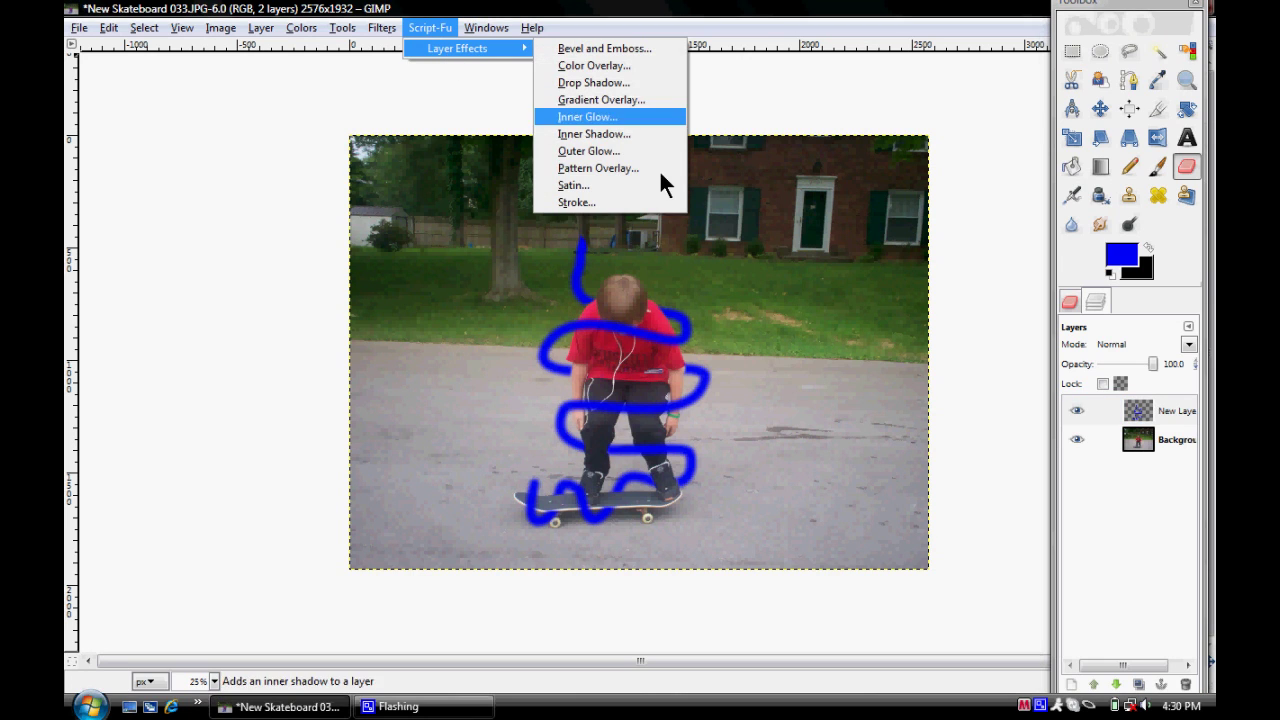
{"action": "left_click", "coordinate": [593, 150]}
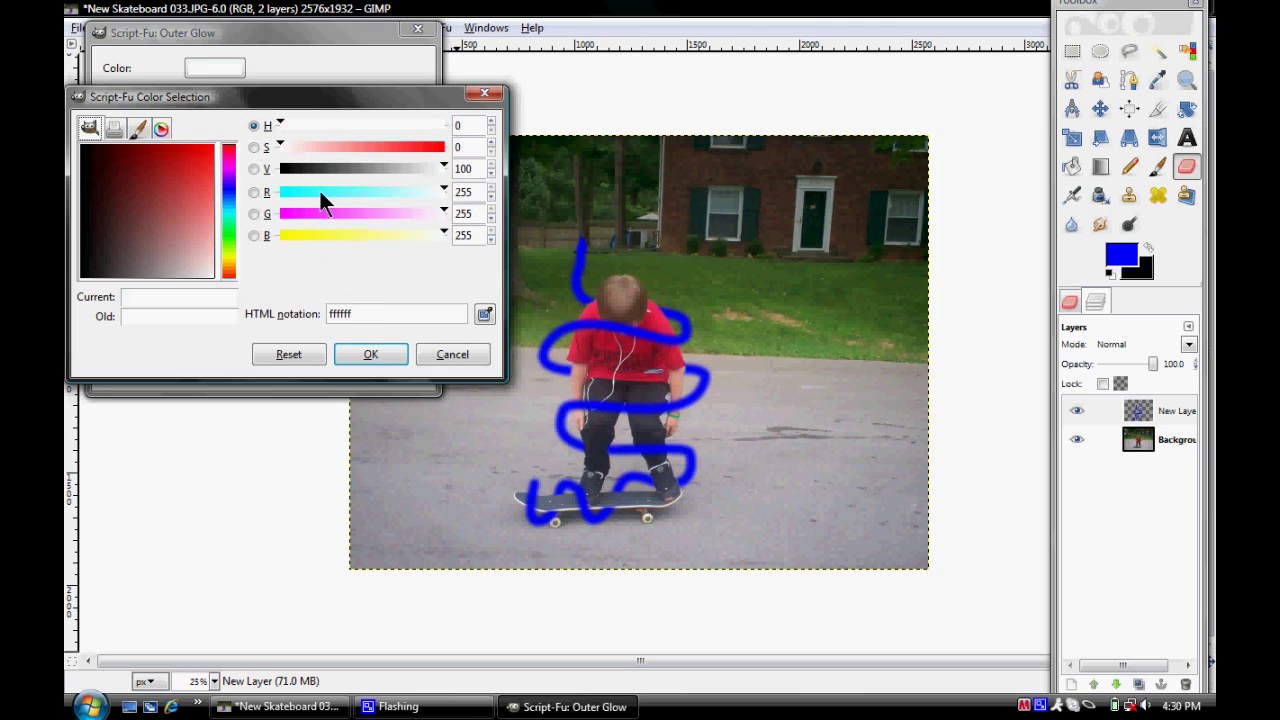
{"action": "left_click", "coordinate": [320, 192]}
{"action": "left_click", "coordinate": [322, 213]}
{"action": "left_click", "coordinate": [370, 354]}
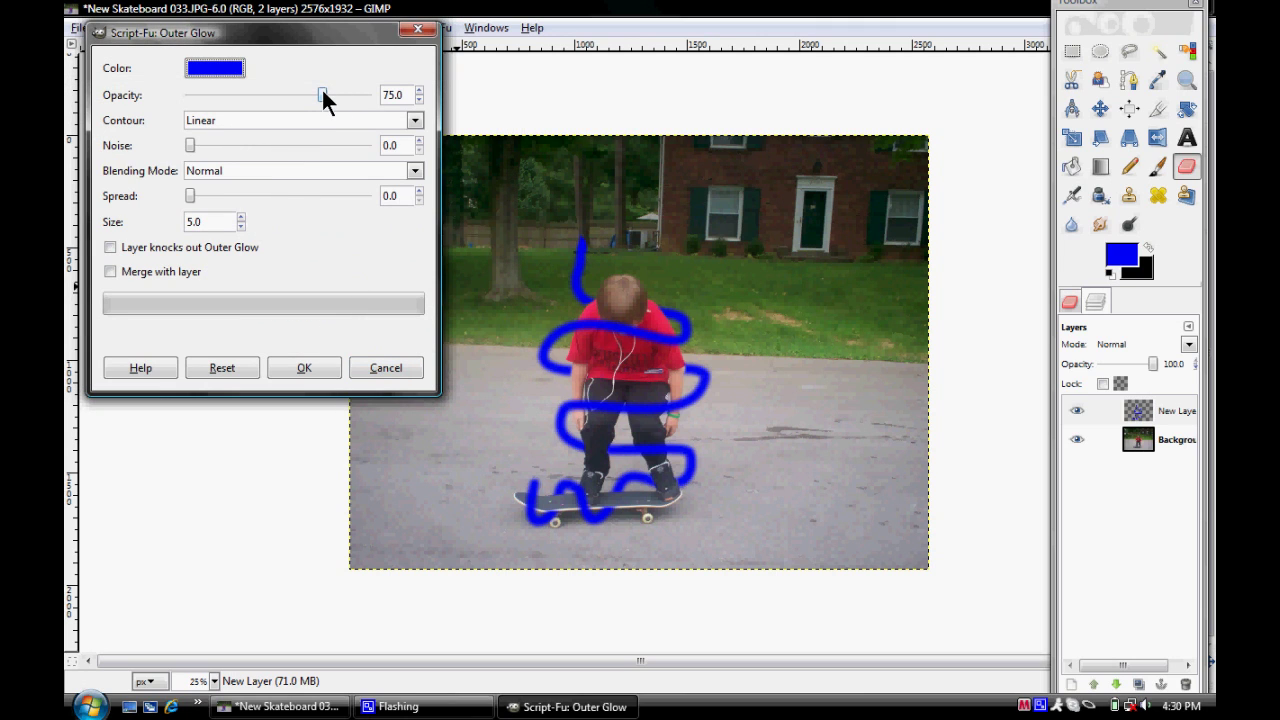
Step: Apply the blue outer glow at 68% opacity and merge the line layer down onto its glow layer
{"action": "left_click_drag", "start_coordinate": [322, 95], "coordinate": [311, 96]}
{"action": "left_click", "coordinate": [333, 371]}
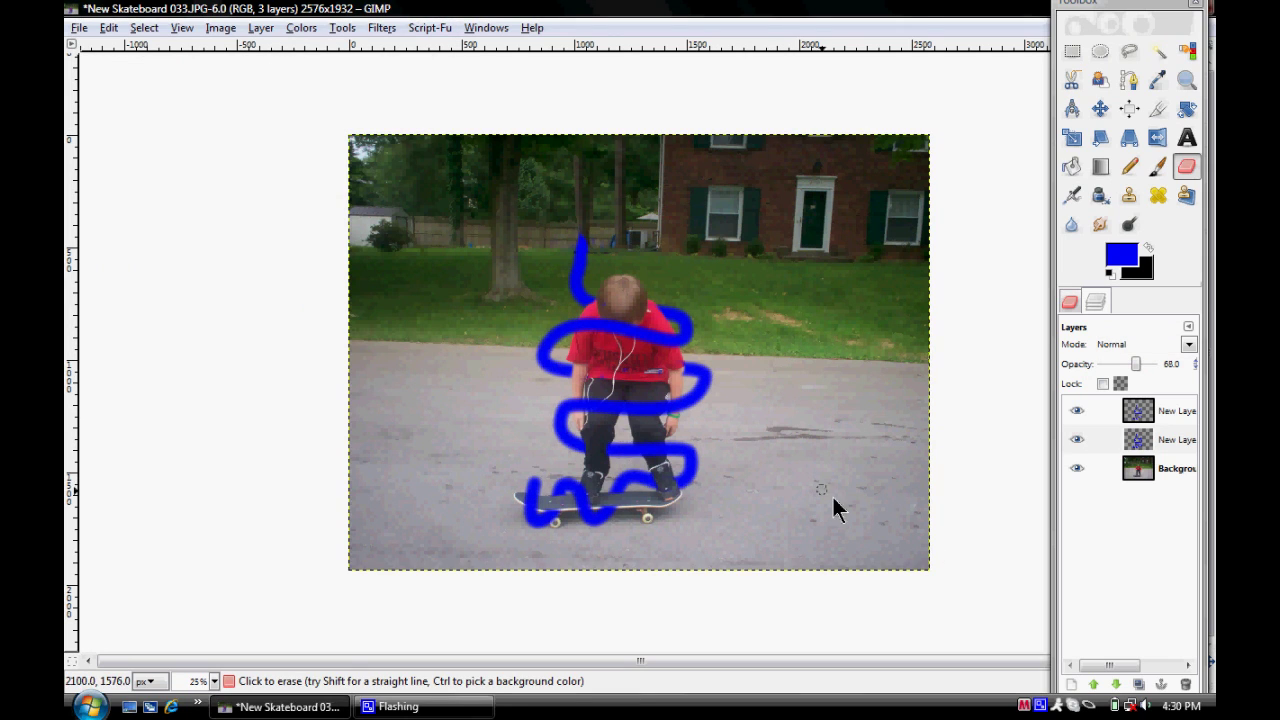
{"action": "left_click", "coordinate": [1150, 405]}
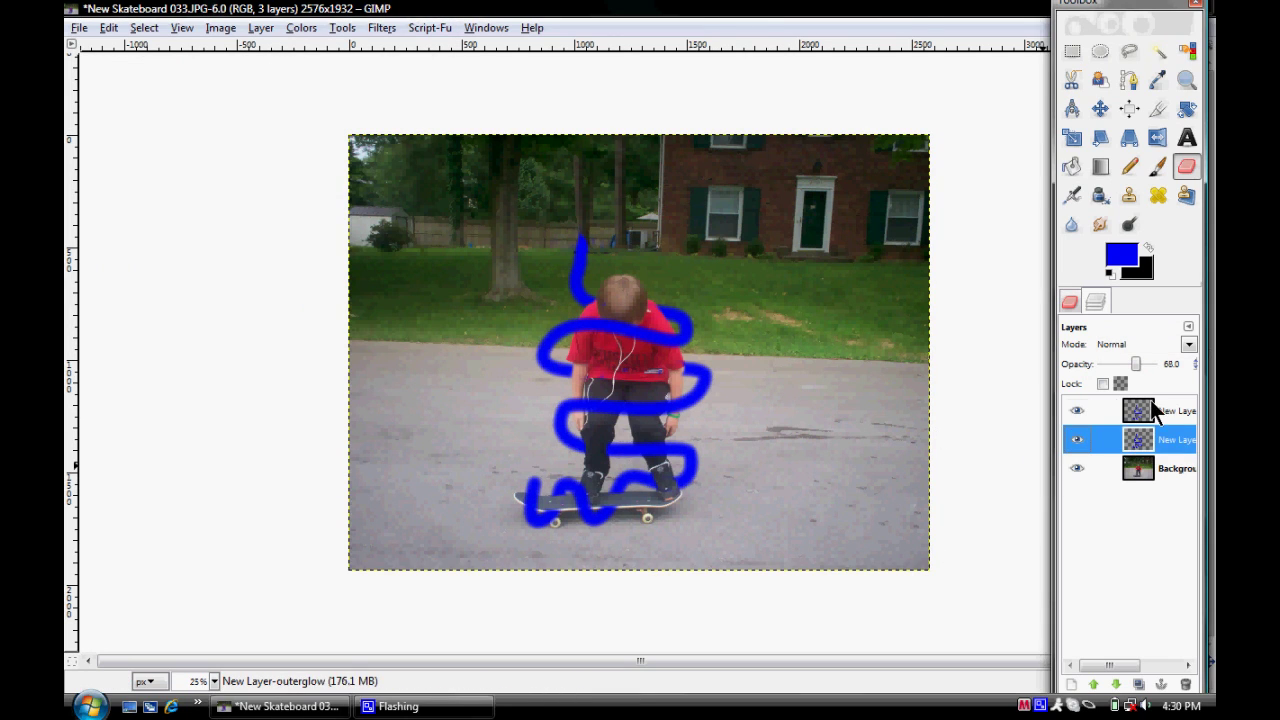
{"action": "right_click", "coordinate": [1150, 405]}
{"action": "left_click", "coordinate": [1125, 113]}
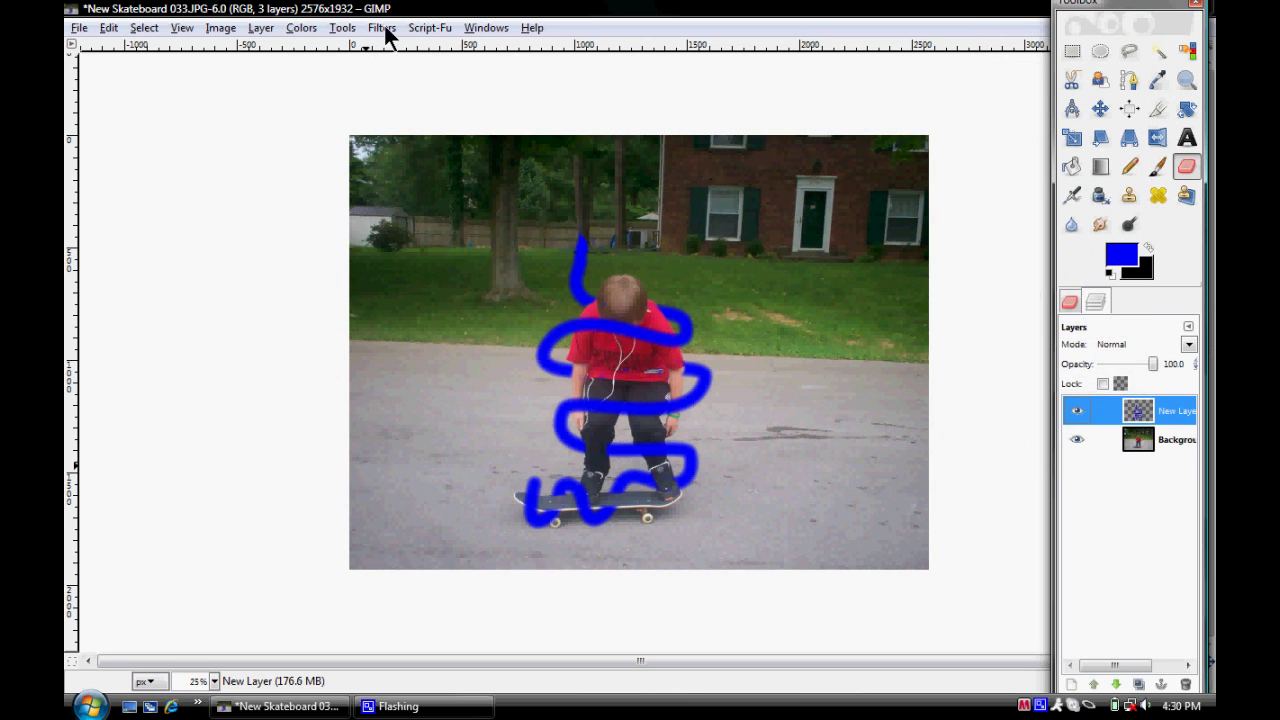
Step: Apply a second Outer Glow to the merged line layer with the glow color set to white (ffffff)
{"action": "left_click", "coordinate": [430, 28]}
{"action": "mouse_move", "coordinate": [445, 48]}
{"action": "left_click", "coordinate": [600, 153]}
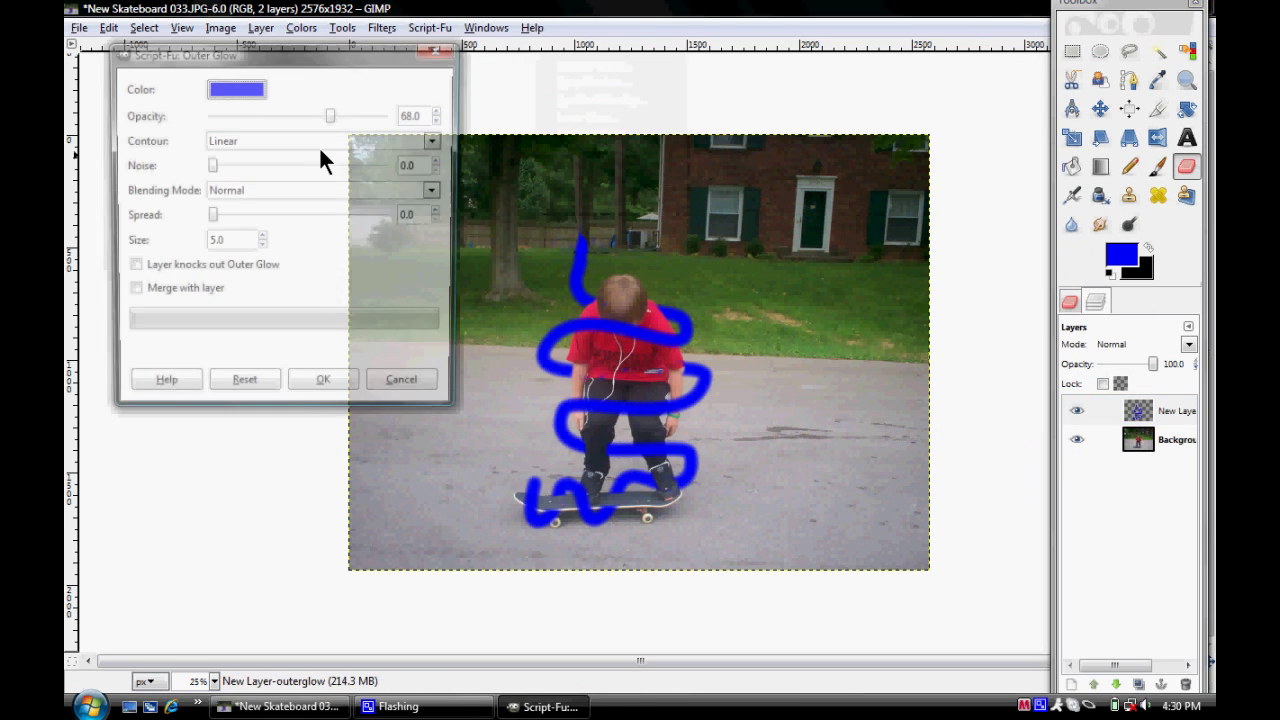
{"action": "left_click", "coordinate": [234, 91]}
{"action": "left_click_drag", "start_coordinate": [166, 258], "coordinate": [228, 303]}
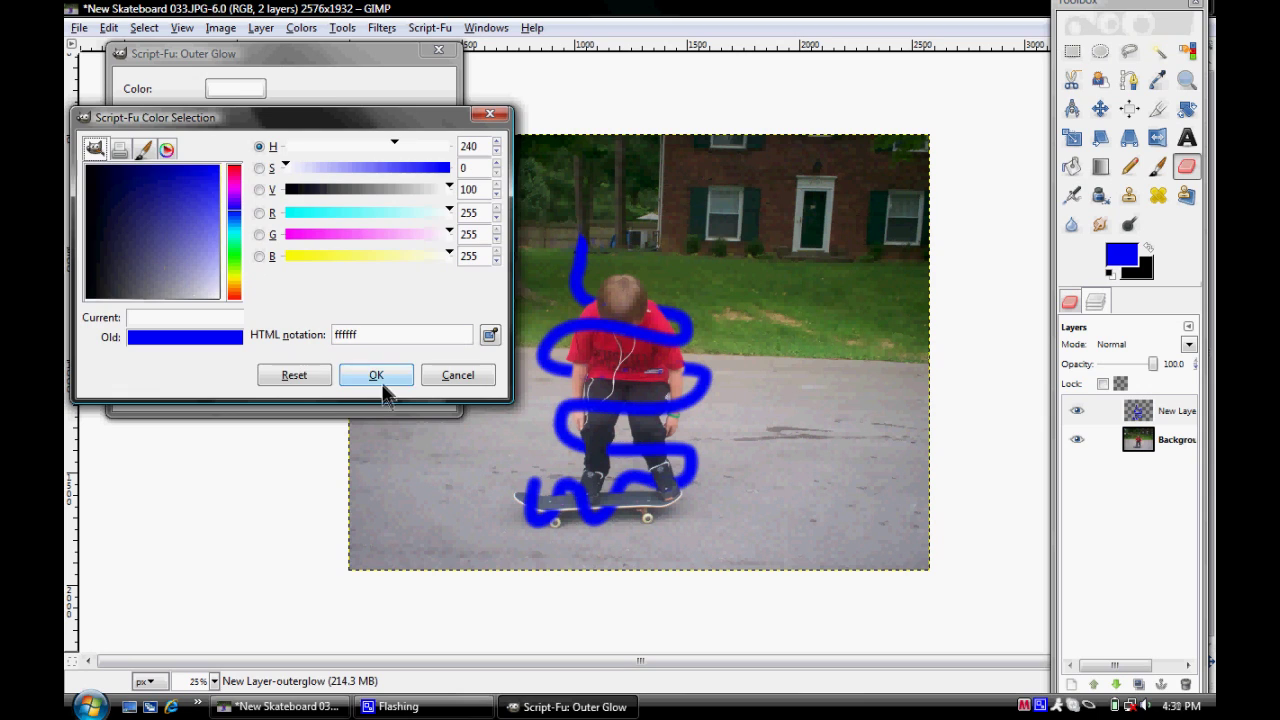
{"action": "left_click", "coordinate": [382, 380]}
{"action": "left_click", "coordinate": [357, 384]}
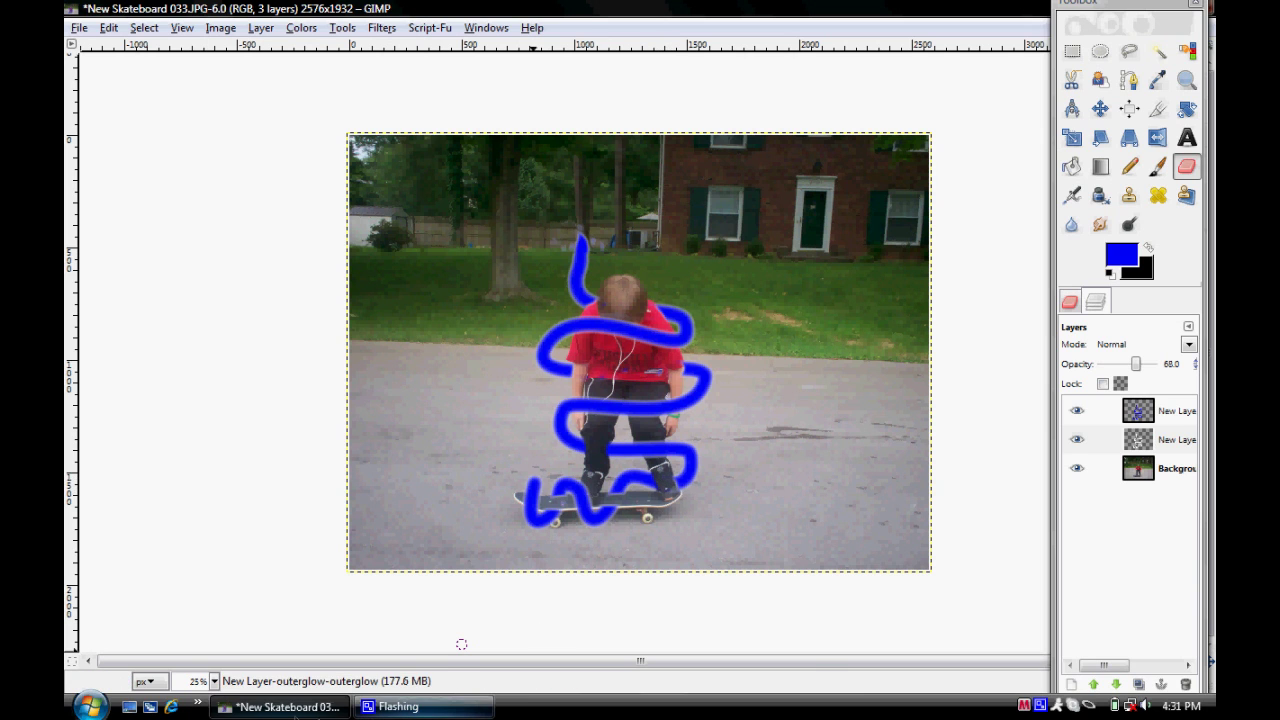
{"action": "left_click", "coordinate": [394, 710]}
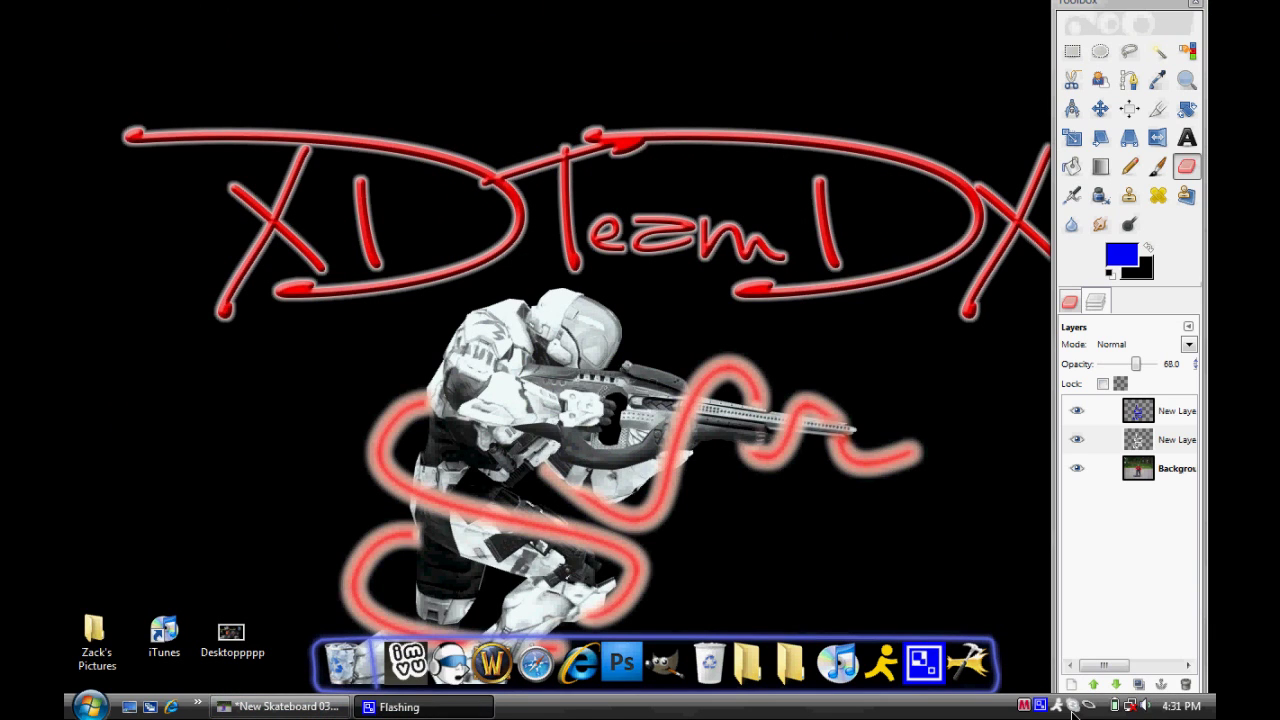
{"action": "left_click", "coordinate": [1041, 706]}
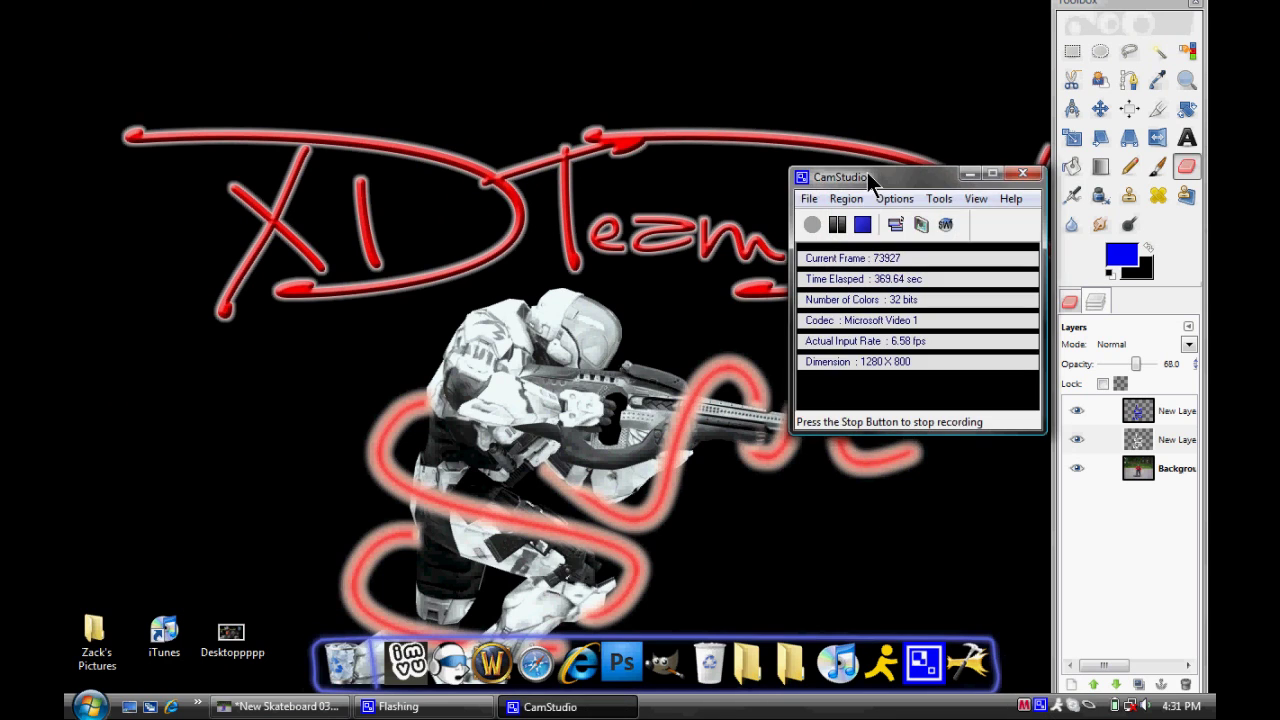
{"action": "left_click_drag", "start_coordinate": [867, 172], "coordinate": [666, 174]}
{"action": "left_click", "coordinate": [776, 178]}
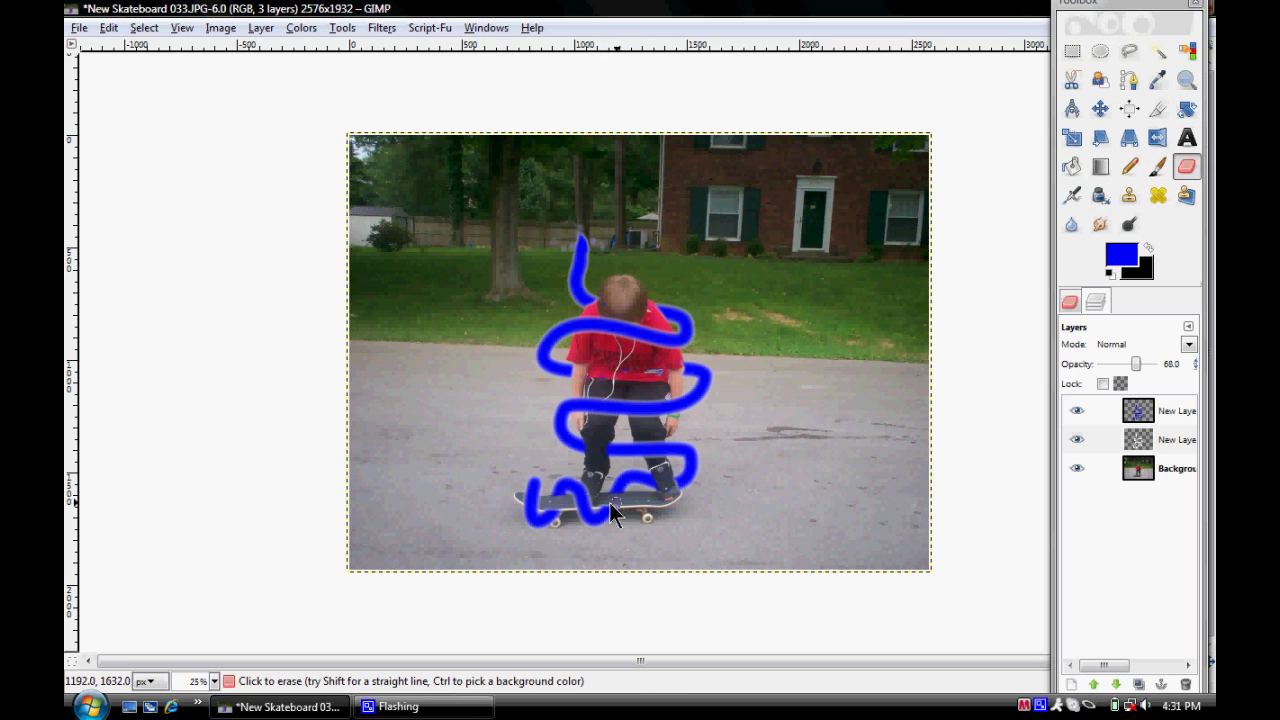
Step: Merge the blue line layer down onto the white outer glow layer
{"action": "right_click", "coordinate": [1140, 409]}
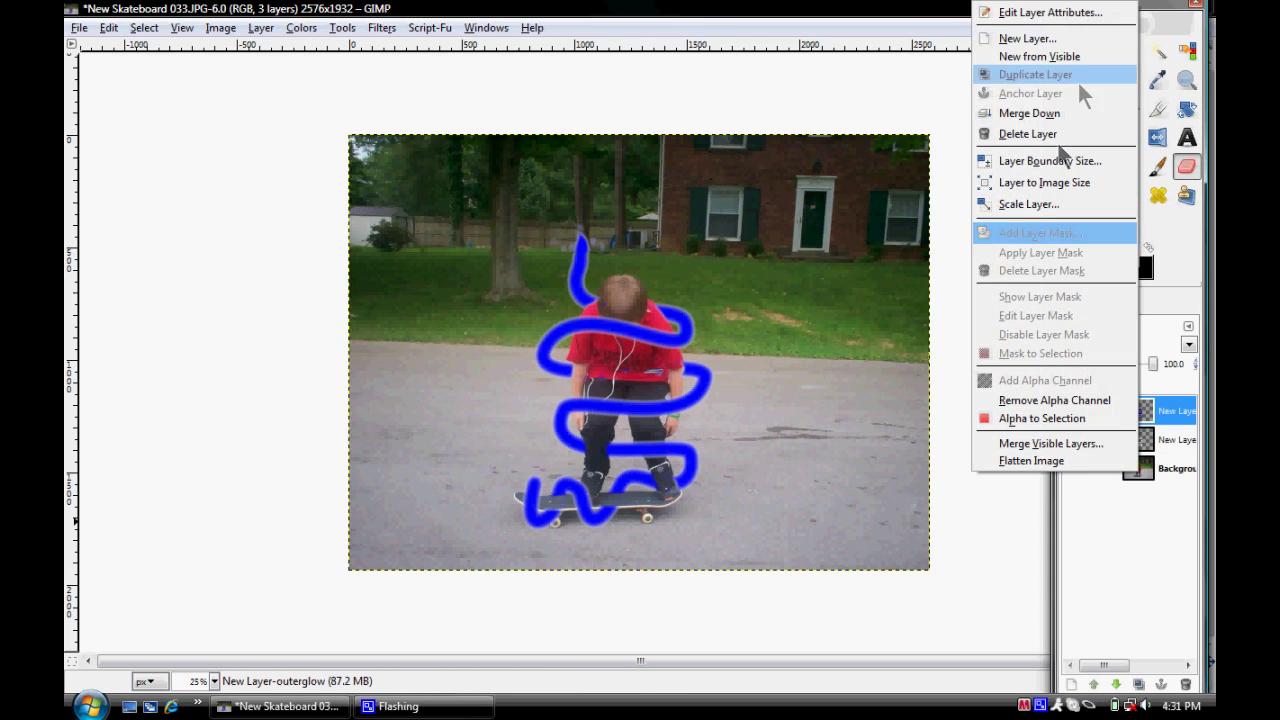
{"action": "left_click", "coordinate": [1077, 112]}
Step: Quit GIMP and discard the unsaved changes to the skateboard image
{"action": "left_click_drag", "start_coordinate": [1149, 10], "coordinate": [1149, 82]}
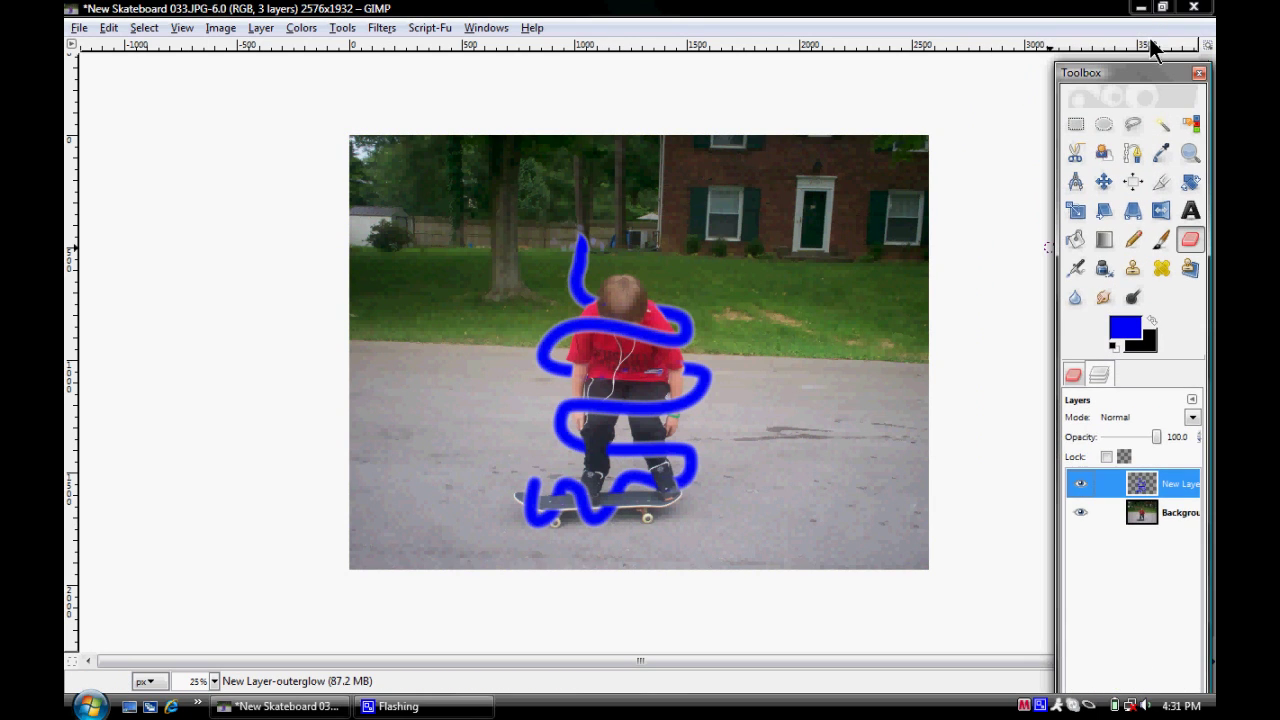
{"action": "left_click", "coordinate": [1199, 73]}
{"action": "left_click", "coordinate": [340, 298]}
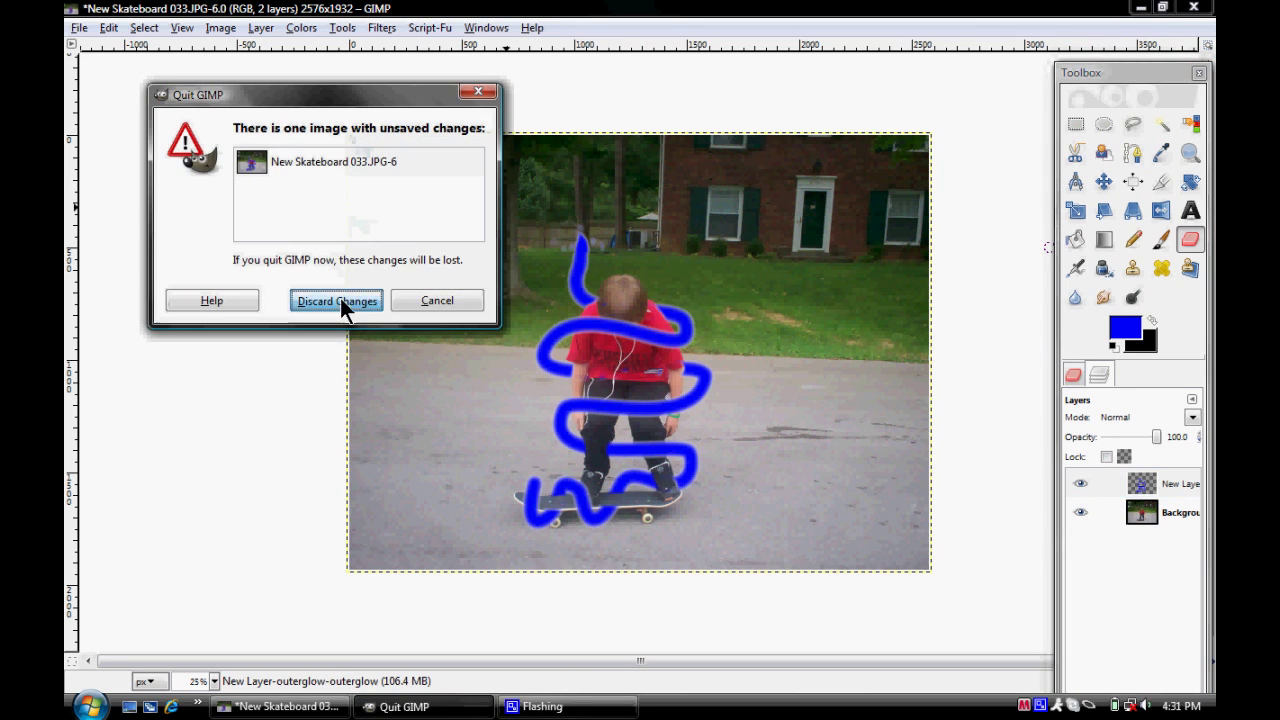